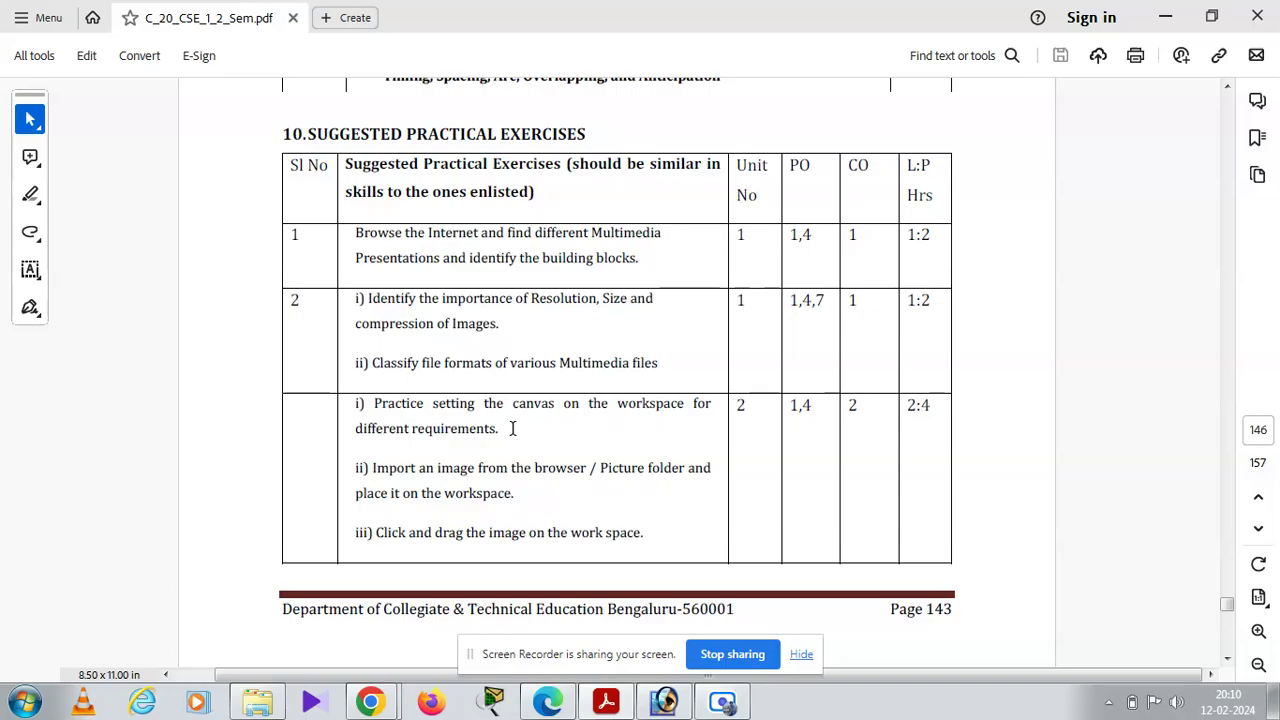
- Read the suggested practical exercises on setting the canvas and importing, moving and scaling an image in the syllabus PDF
{"action": "scroll", "coordinate": [512, 428], "scroll_direction": "down", "scroll_amount": 2}
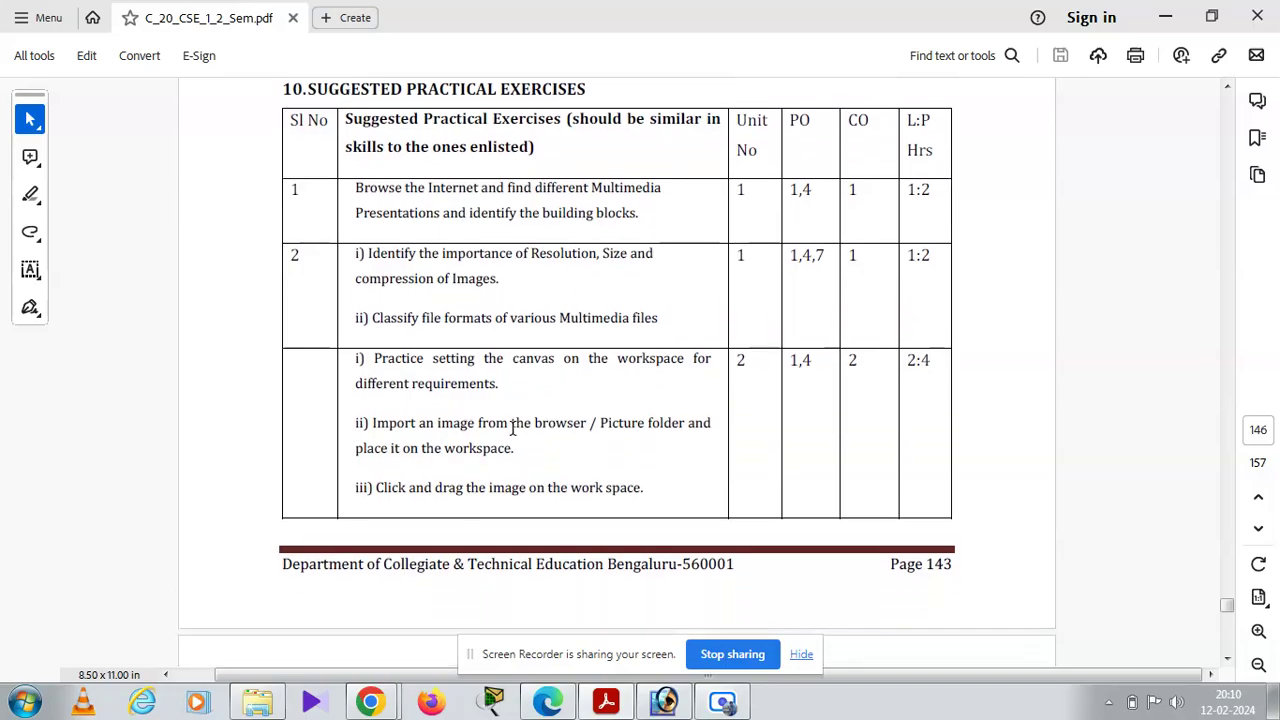
{"action": "scroll", "coordinate": [512, 428], "scroll_direction": "down", "scroll_amount": 1}
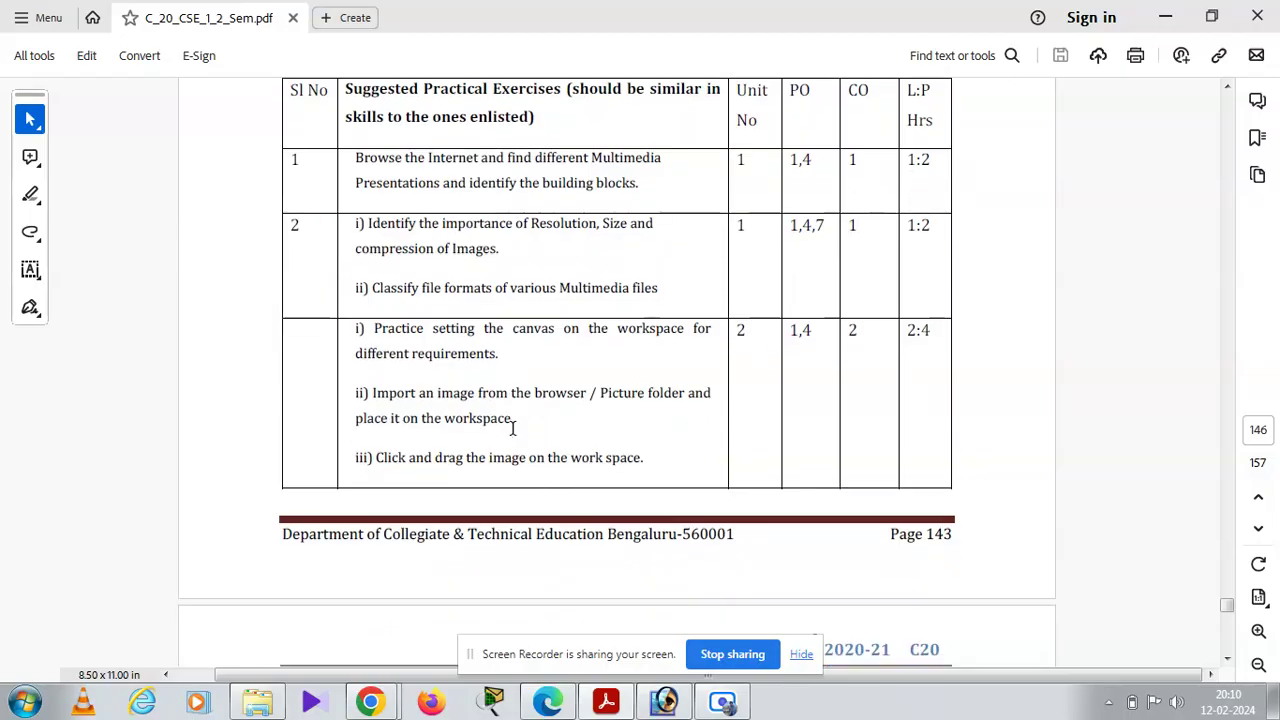
{"action": "scroll", "coordinate": [512, 428], "scroll_direction": "down", "scroll_amount": 5}
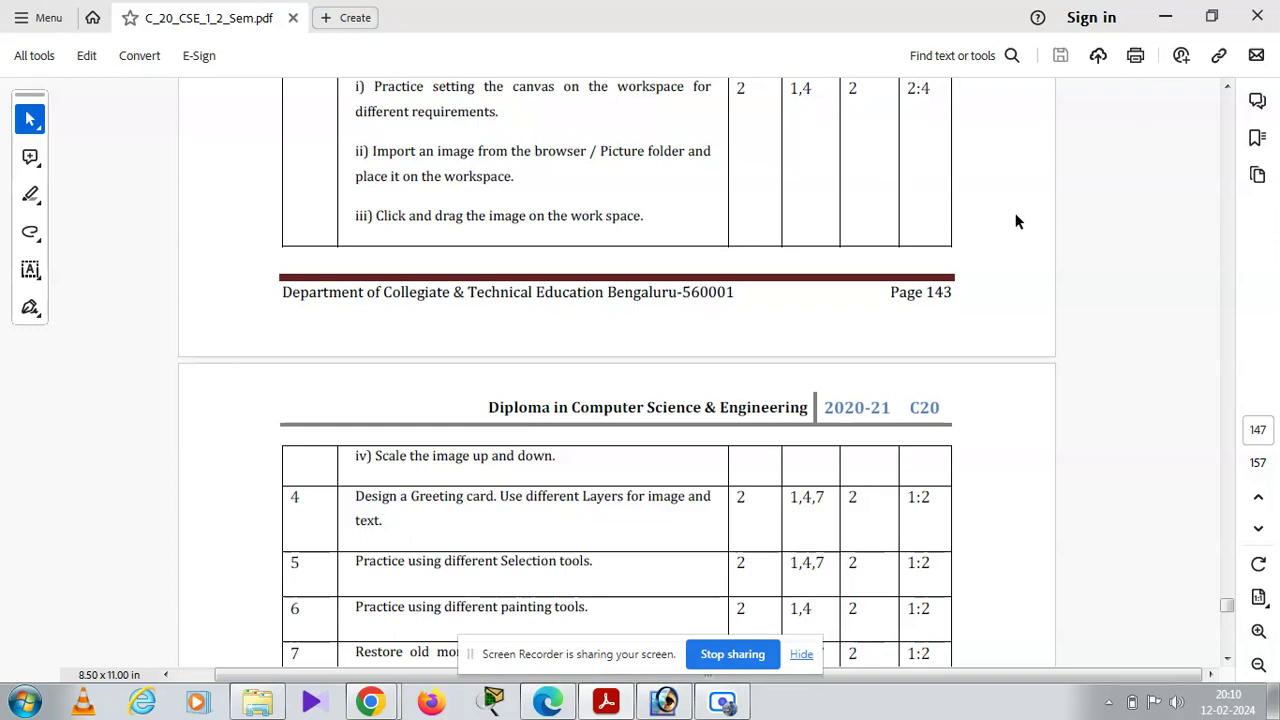
- Switch from the PDF to the browser and search Google for "adobe photoshop 7.0"
{"action": "left_click", "coordinate": [1167, 14]}
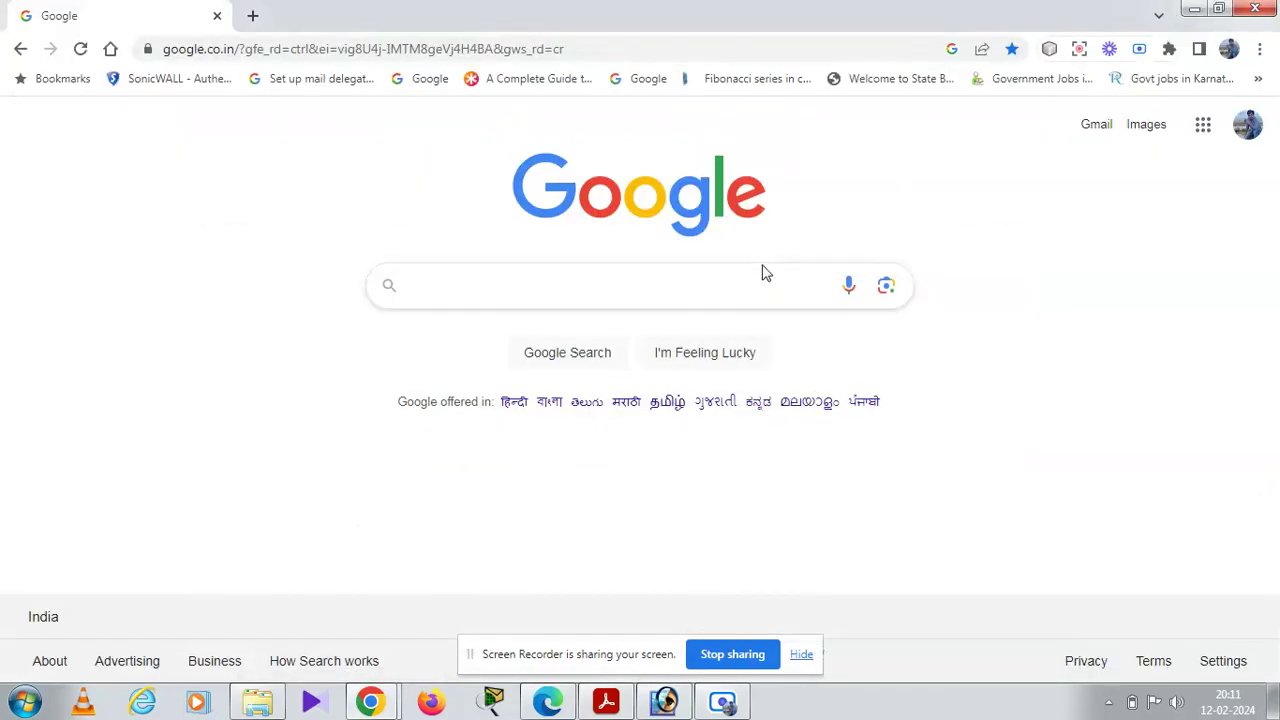
{"action": "left_click", "coordinate": [699, 292]}
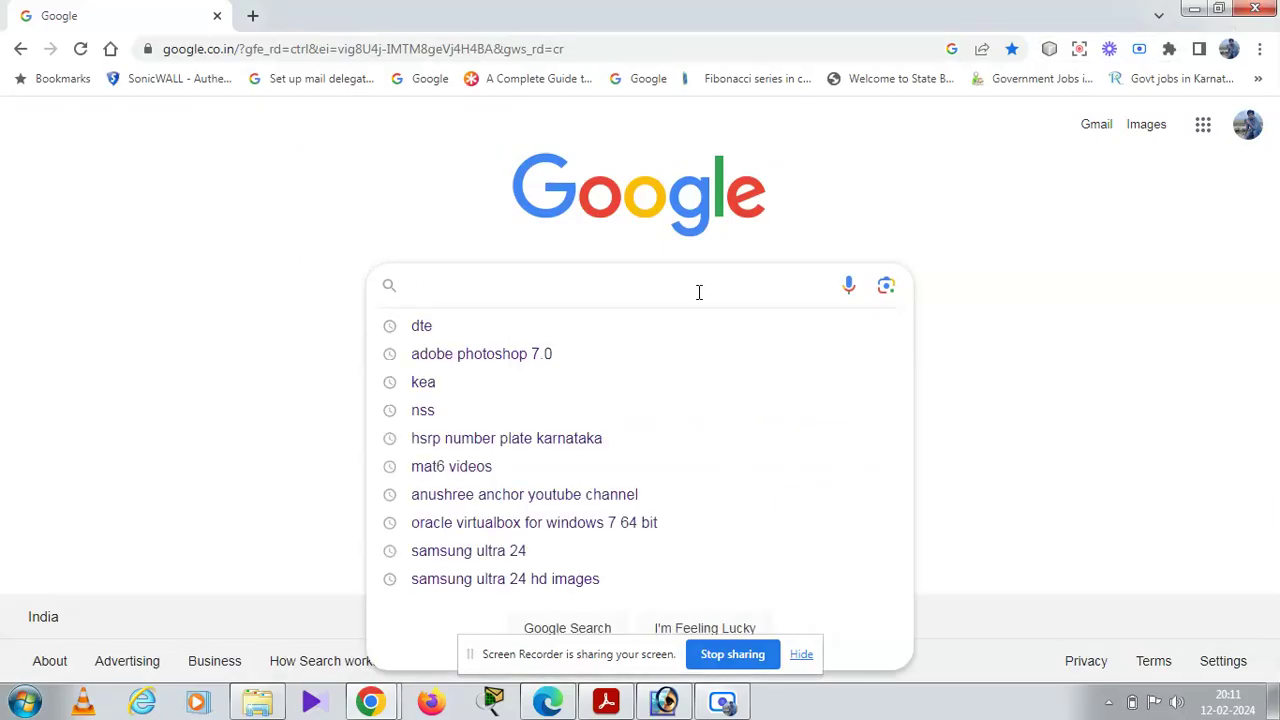
{"action": "left_click", "coordinate": [860, 240]}
{"action": "left_click", "coordinate": [643, 283]}
{"action": "left_click", "coordinate": [534, 353]}
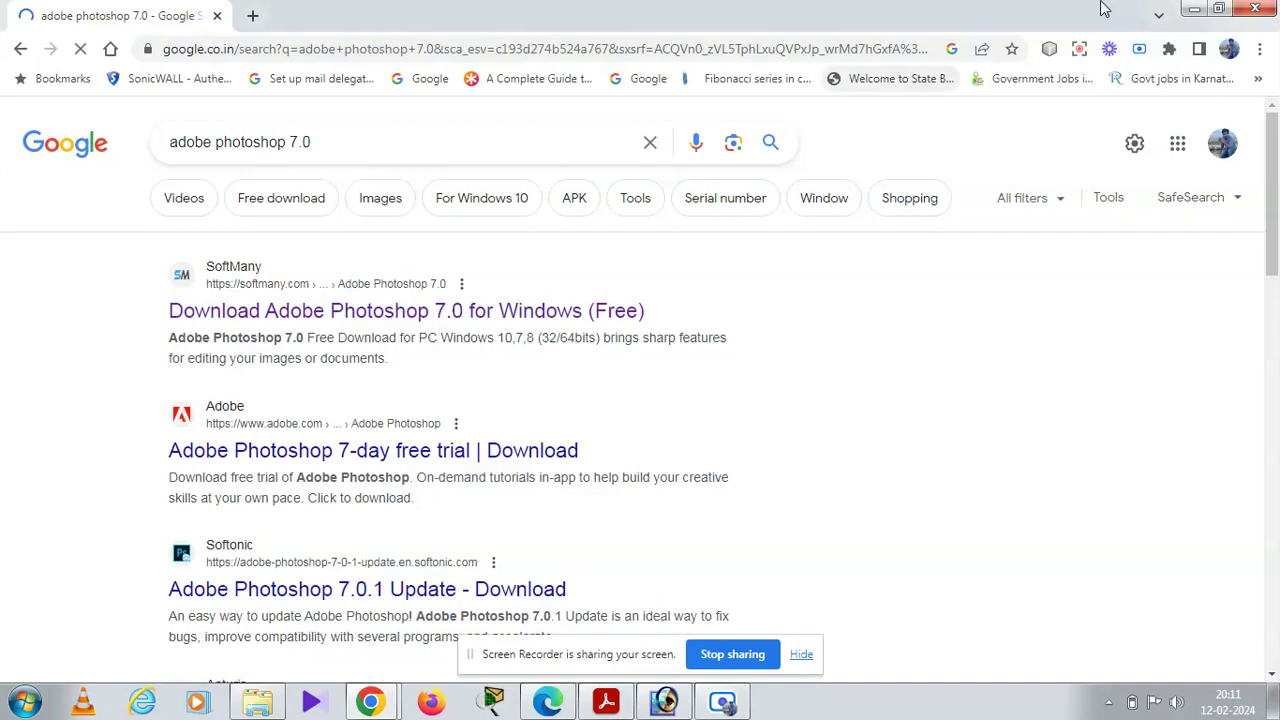
- Switch to Adobe Photoshop, checking the canvas-setting exercise in the syllabus PDF against it
{"action": "left_click", "coordinate": [1193, 10]}
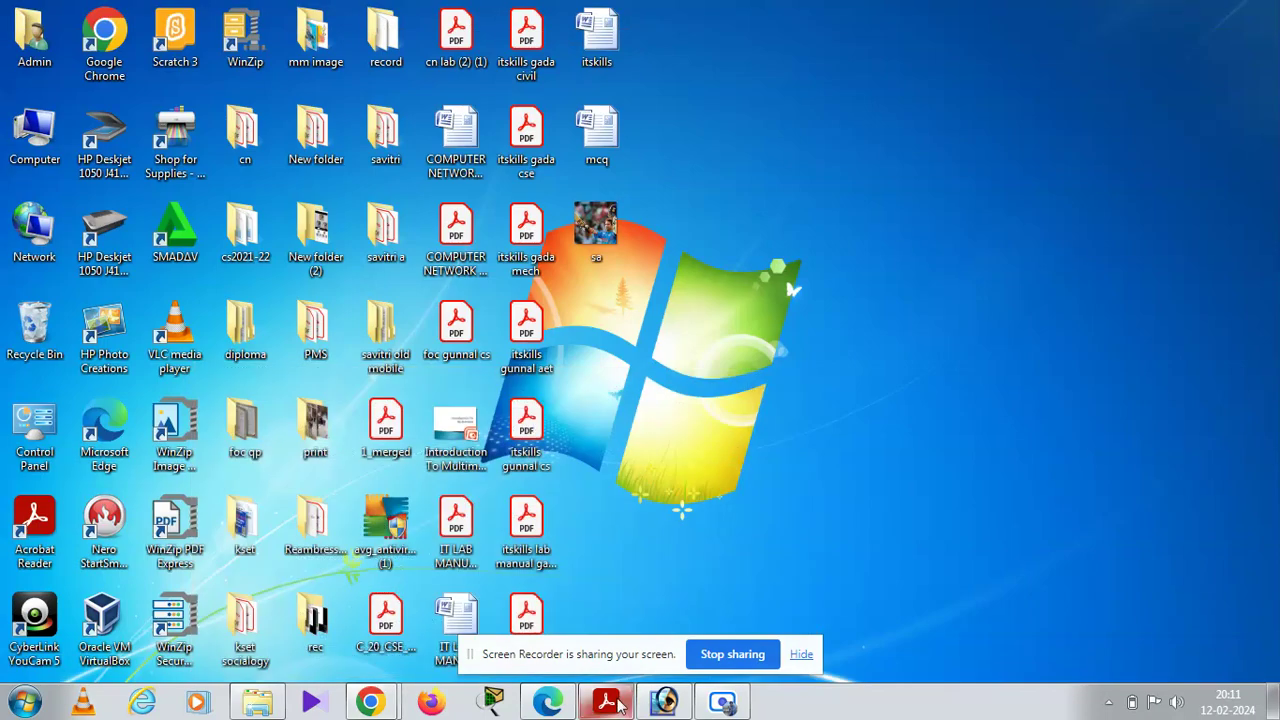
{"action": "left_click", "coordinate": [679, 703]}
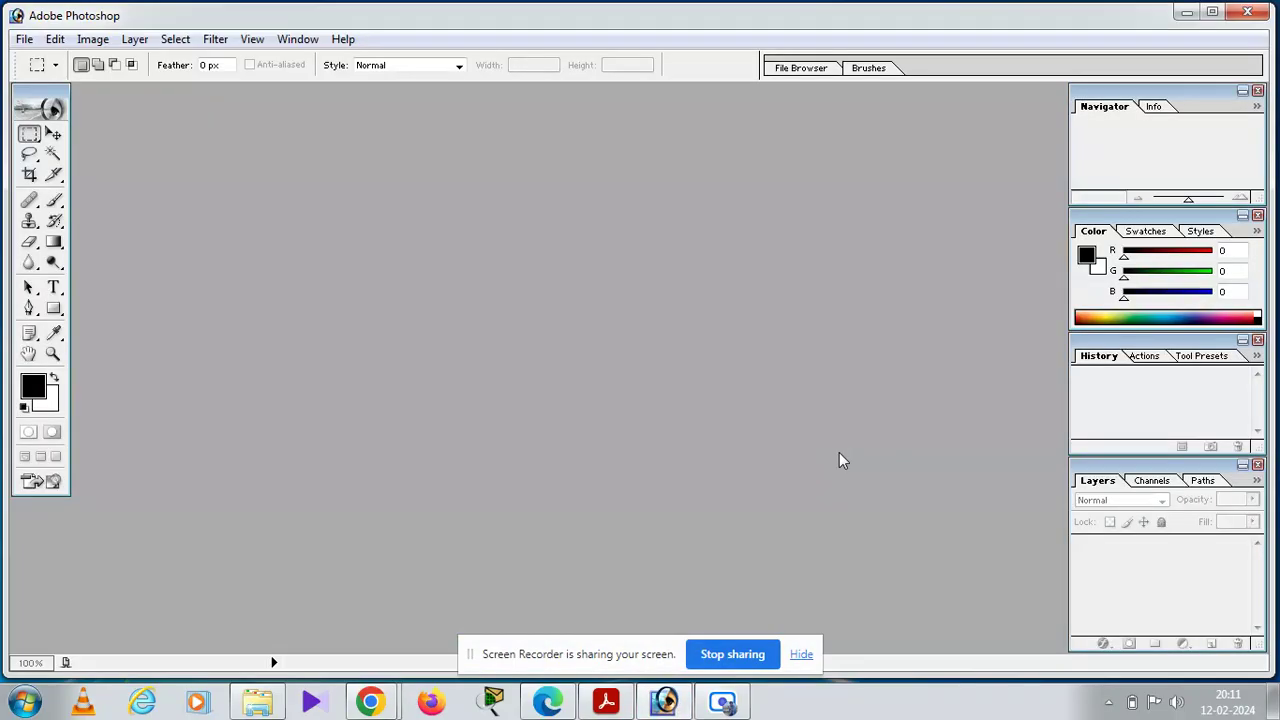
{"action": "left_click", "coordinate": [606, 703]}
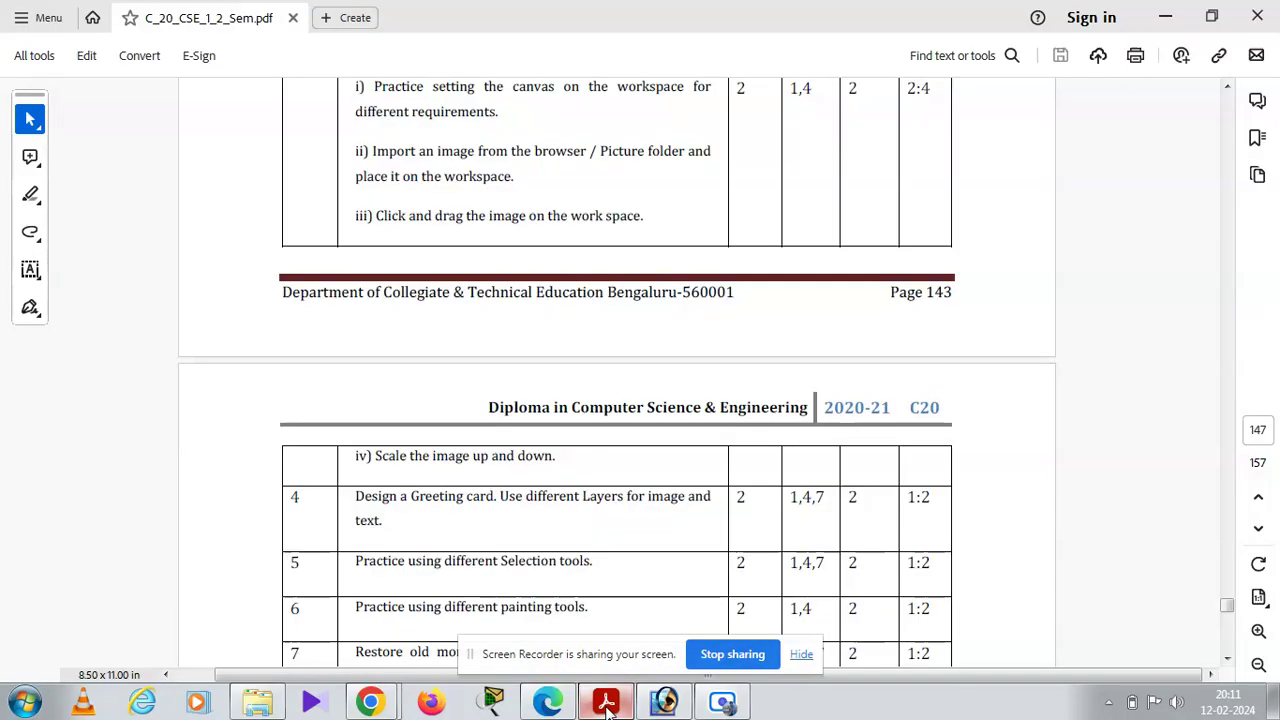
{"action": "left_click", "coordinate": [606, 703]}
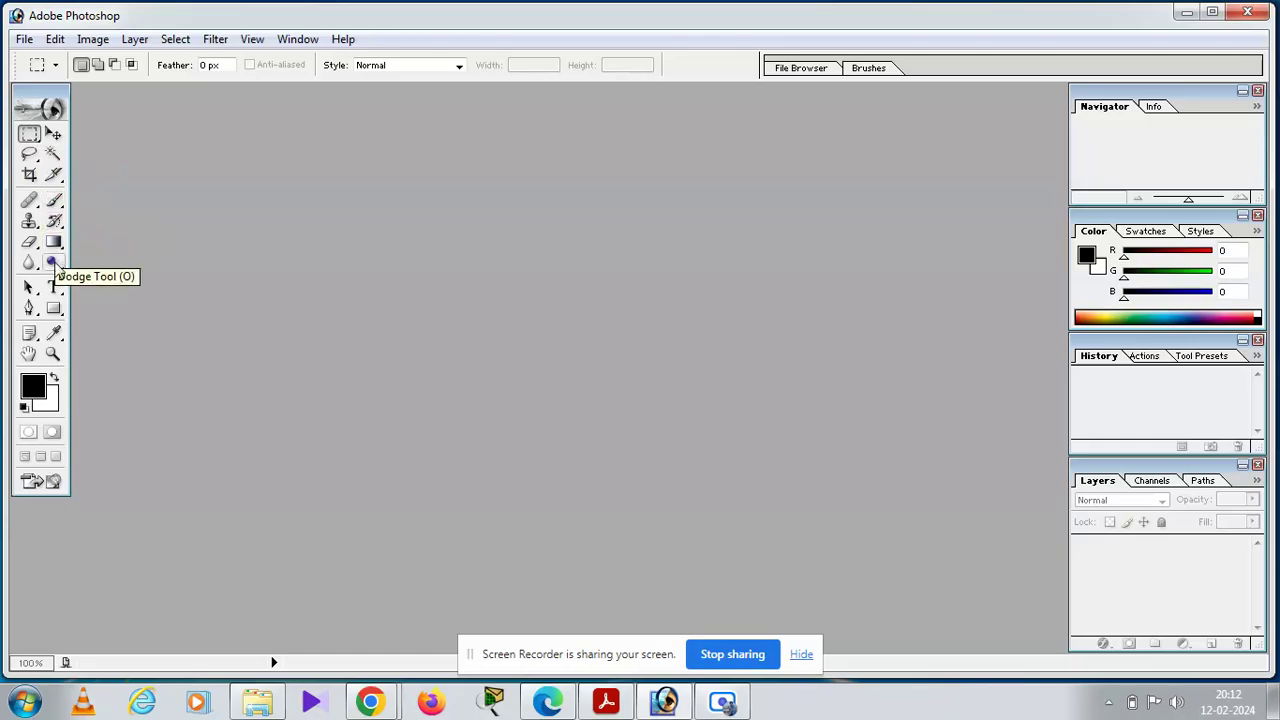
{"action": "left_click", "coordinate": [54, 355]}
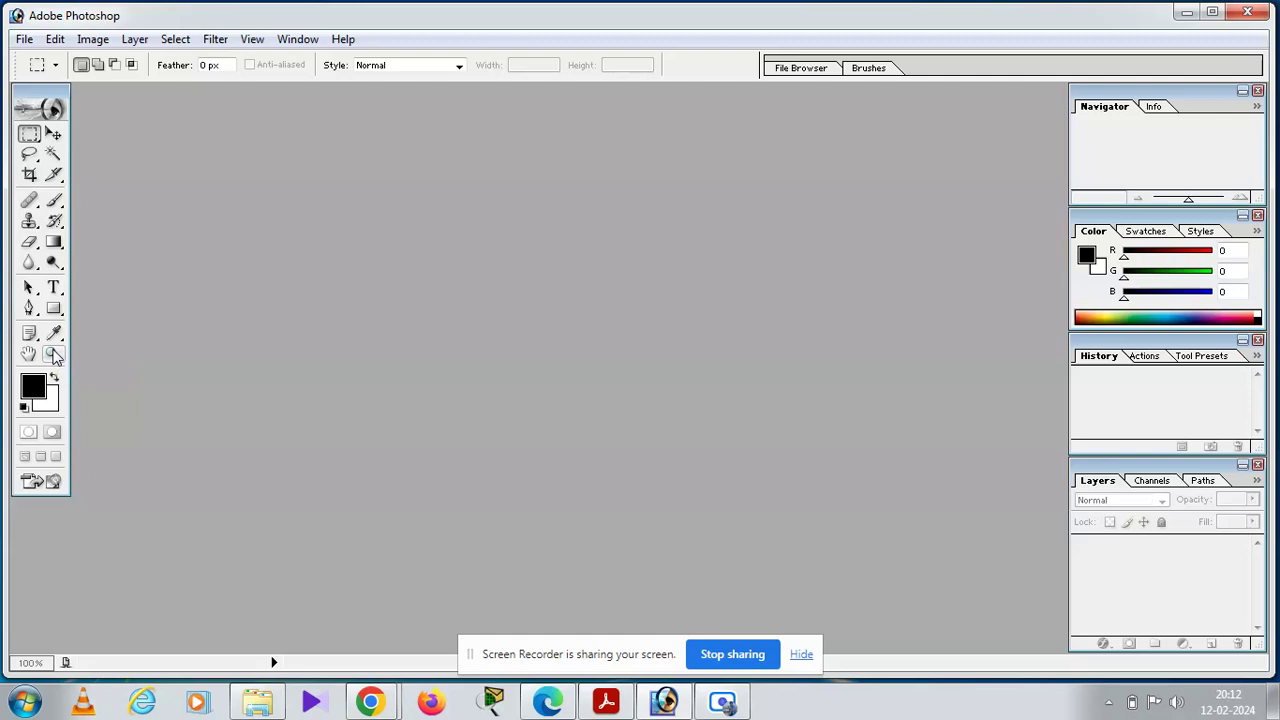
{"action": "left_click", "coordinate": [606, 702]}
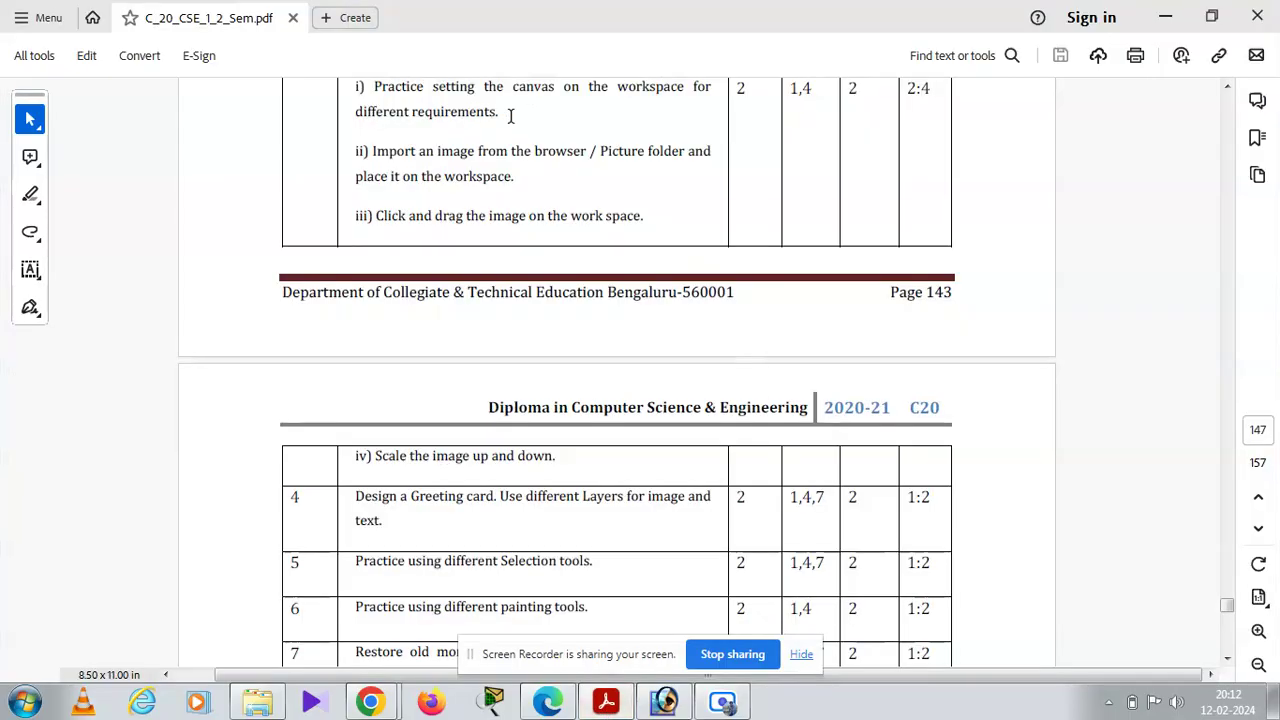
{"action": "left_click", "coordinate": [1163, 18]}
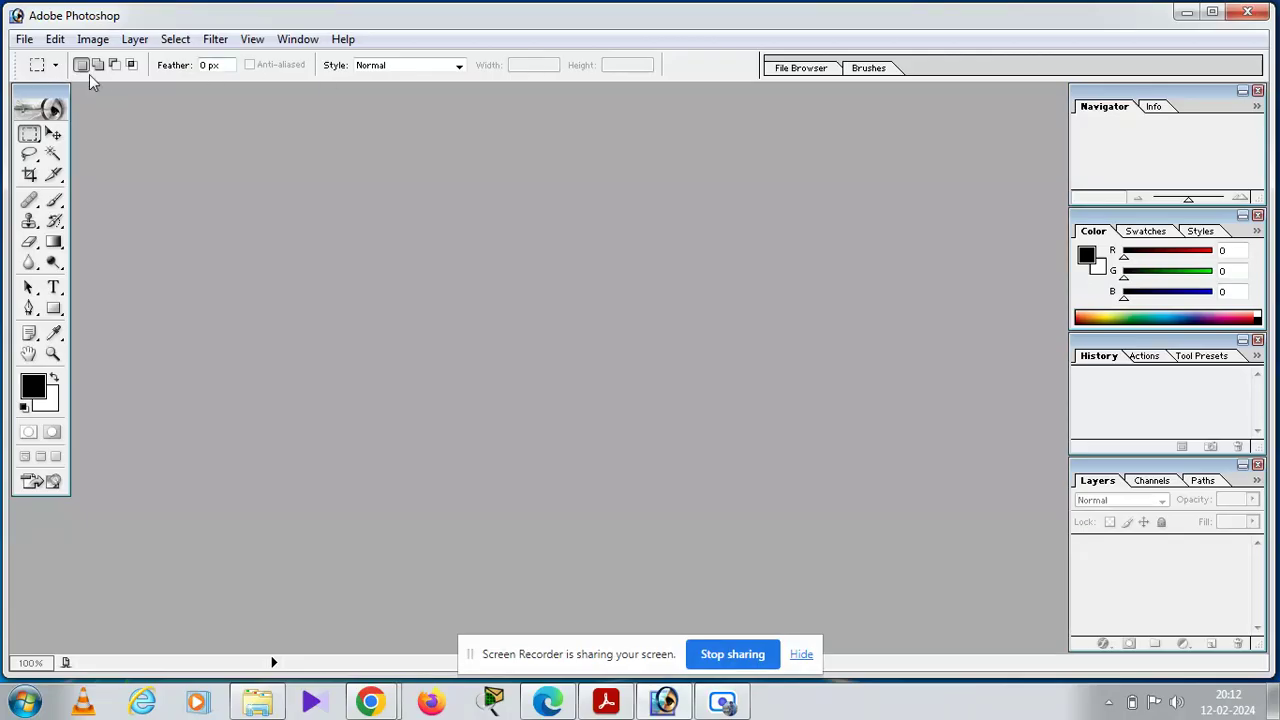
- Save the current palette layout as a workspace named "gpt"
{"action": "left_click", "coordinate": [300, 40]}
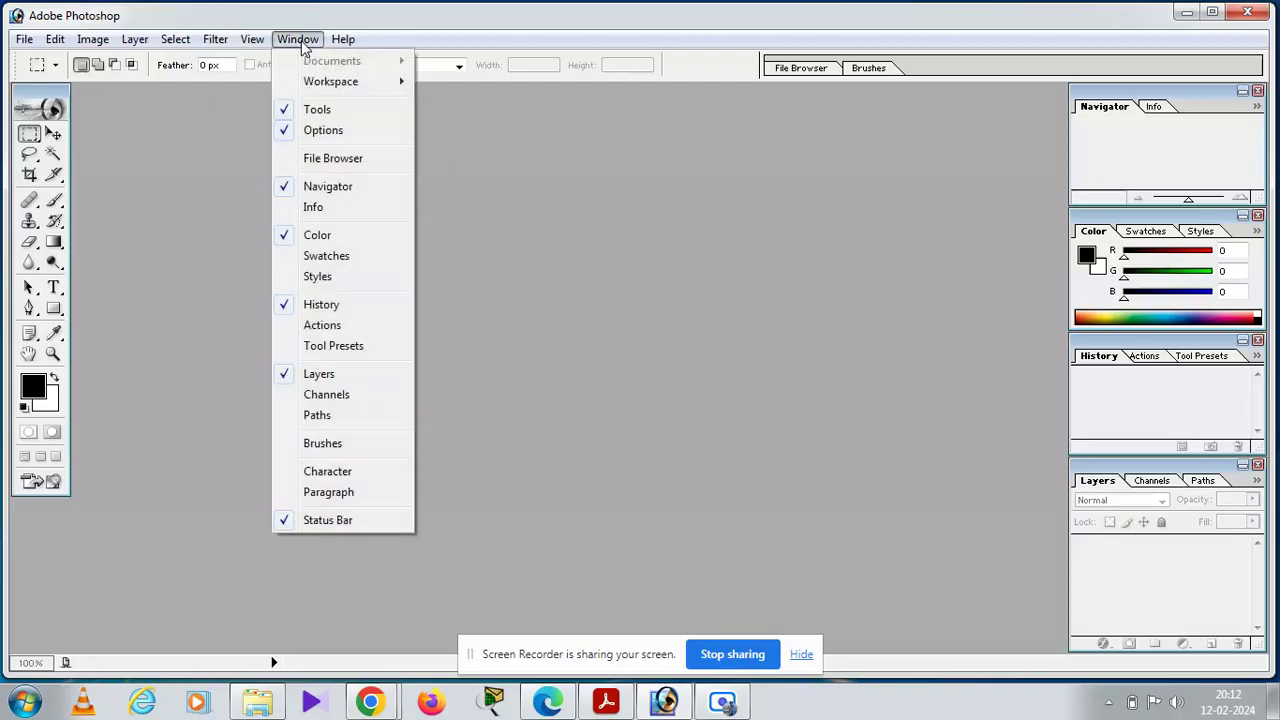
{"action": "mouse_move", "coordinate": [322, 88]}
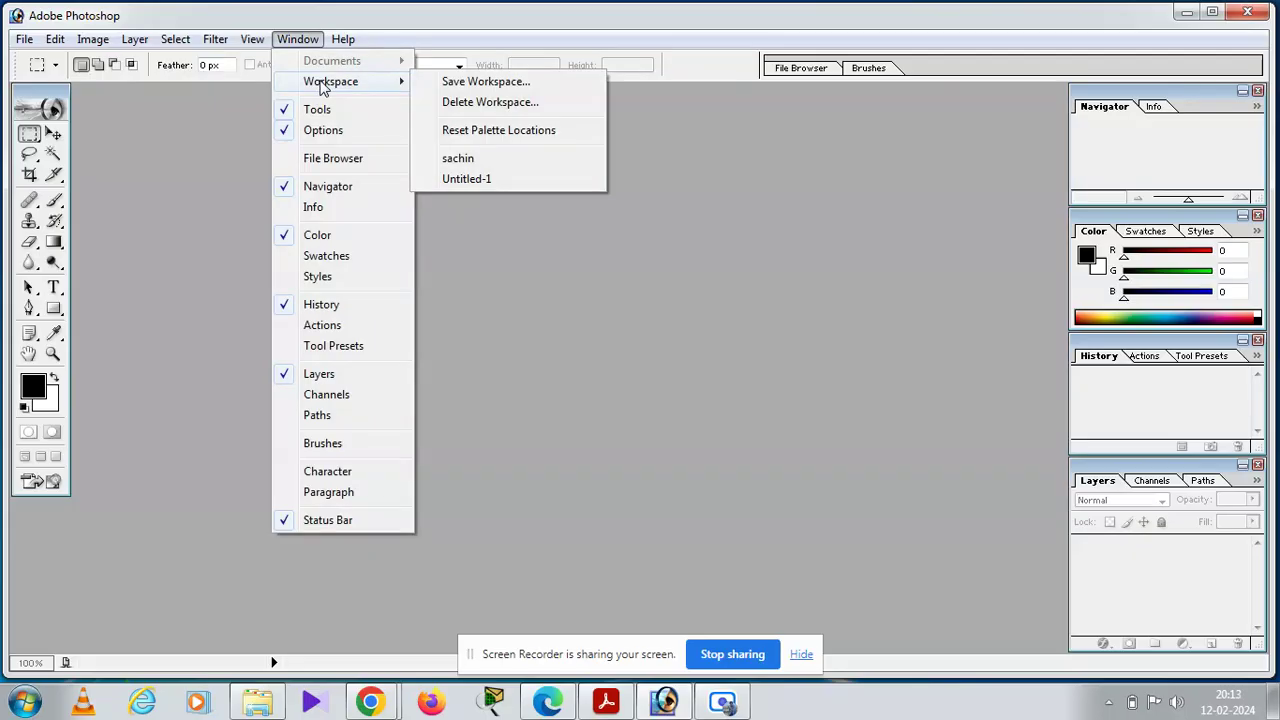
{"action": "left_click", "coordinate": [490, 82]}
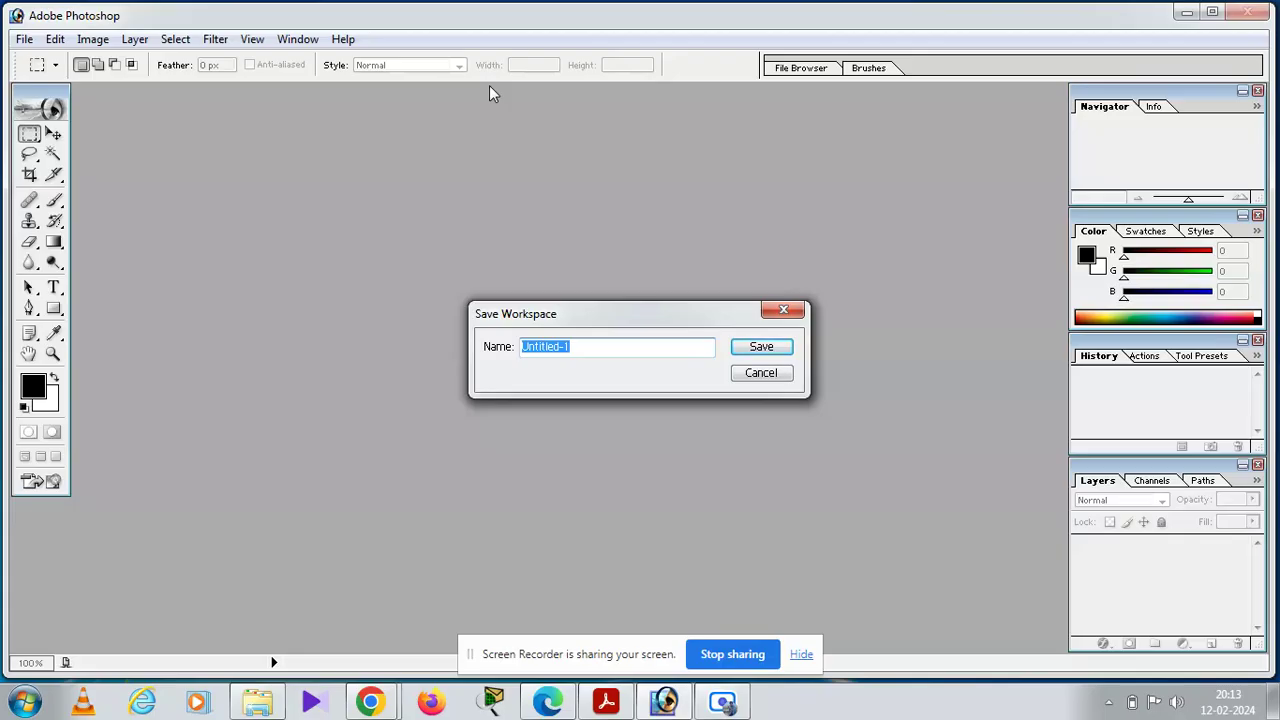
{"action": "type", "text": "gpt"}
{"action": "left_click", "coordinate": [761, 347]}
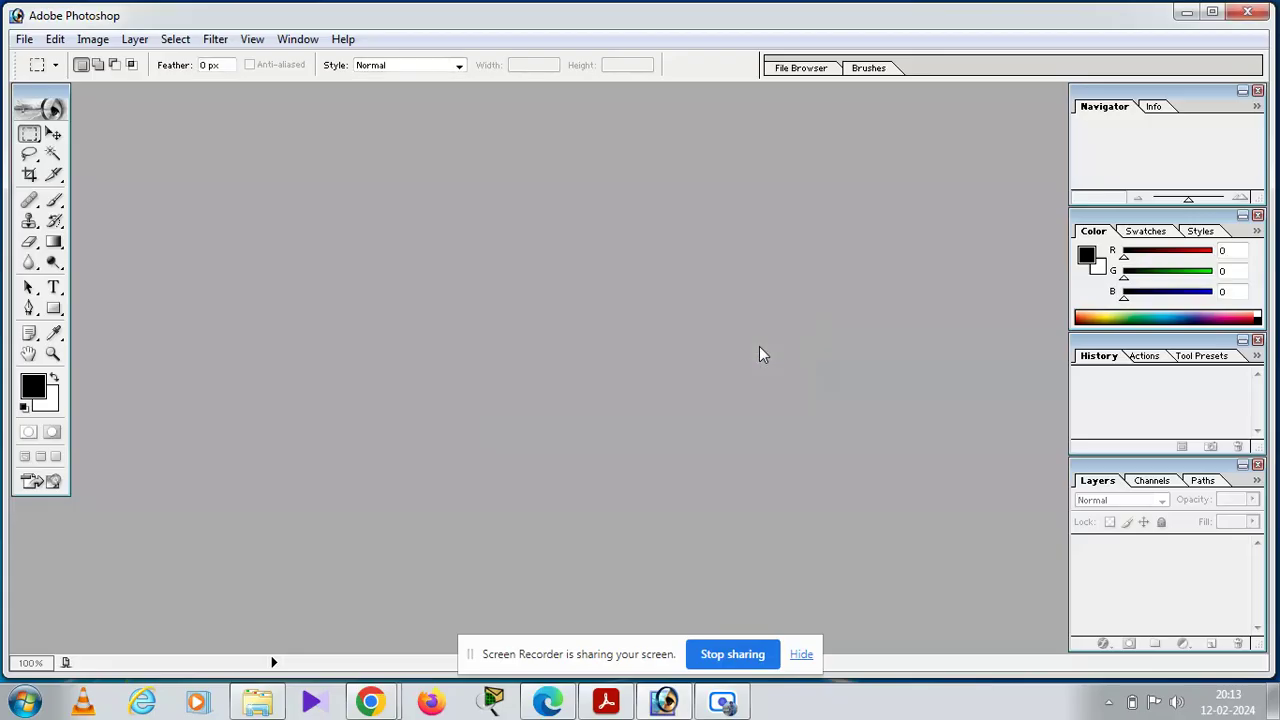
- Set up a new document named "gpt1" with the A4 preset size
{"action": "left_click", "coordinate": [25, 40]}
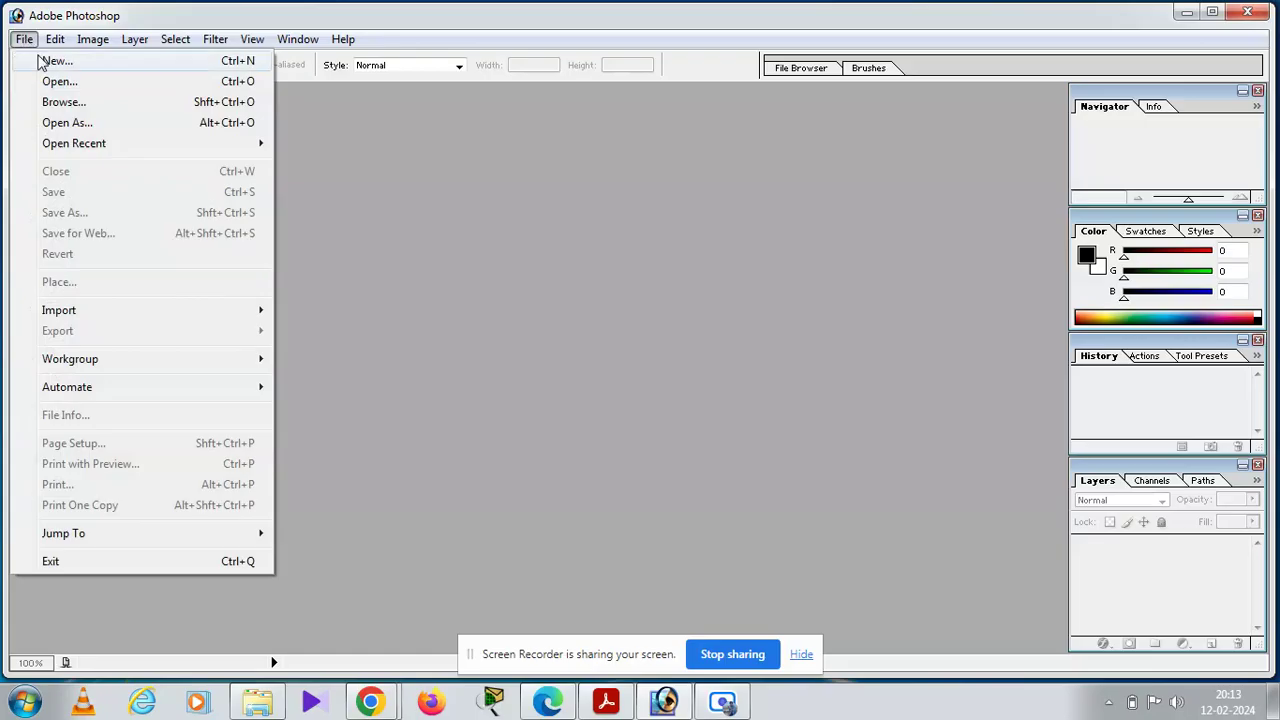
{"action": "left_click", "coordinate": [56, 61]}
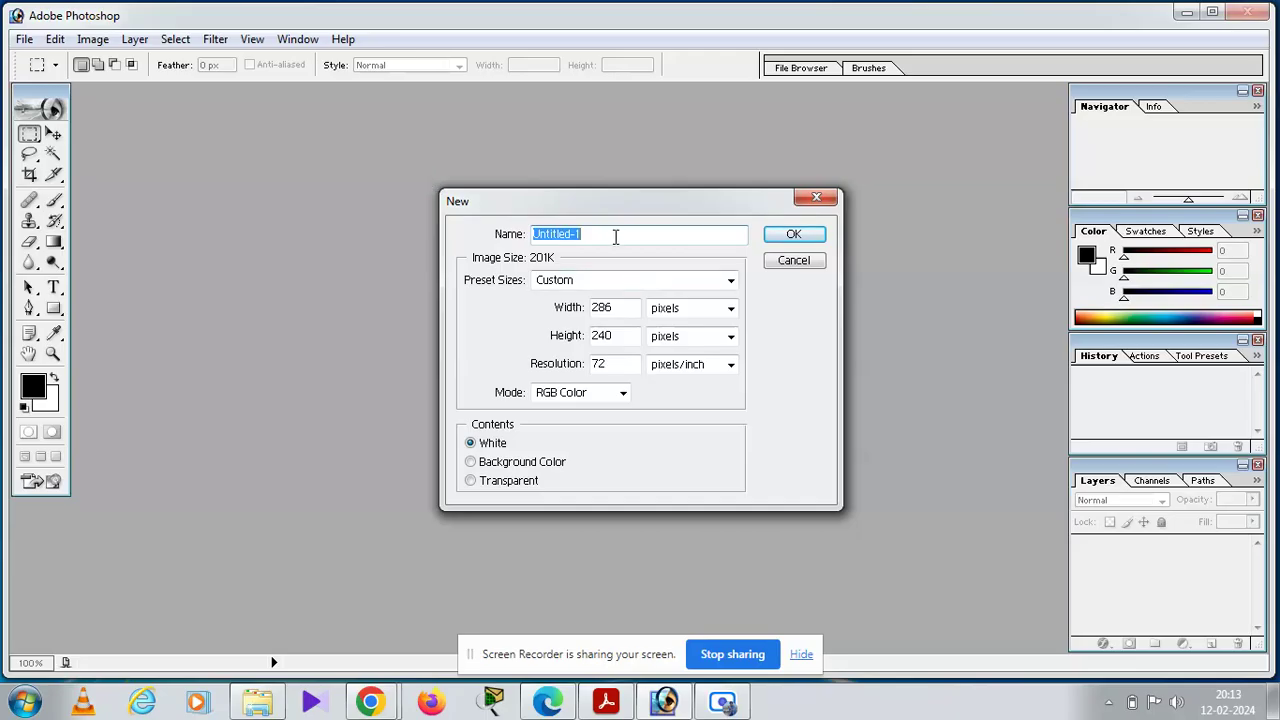
{"action": "type", "text": "gpt1"}
{"action": "left_click", "coordinate": [668, 284]}
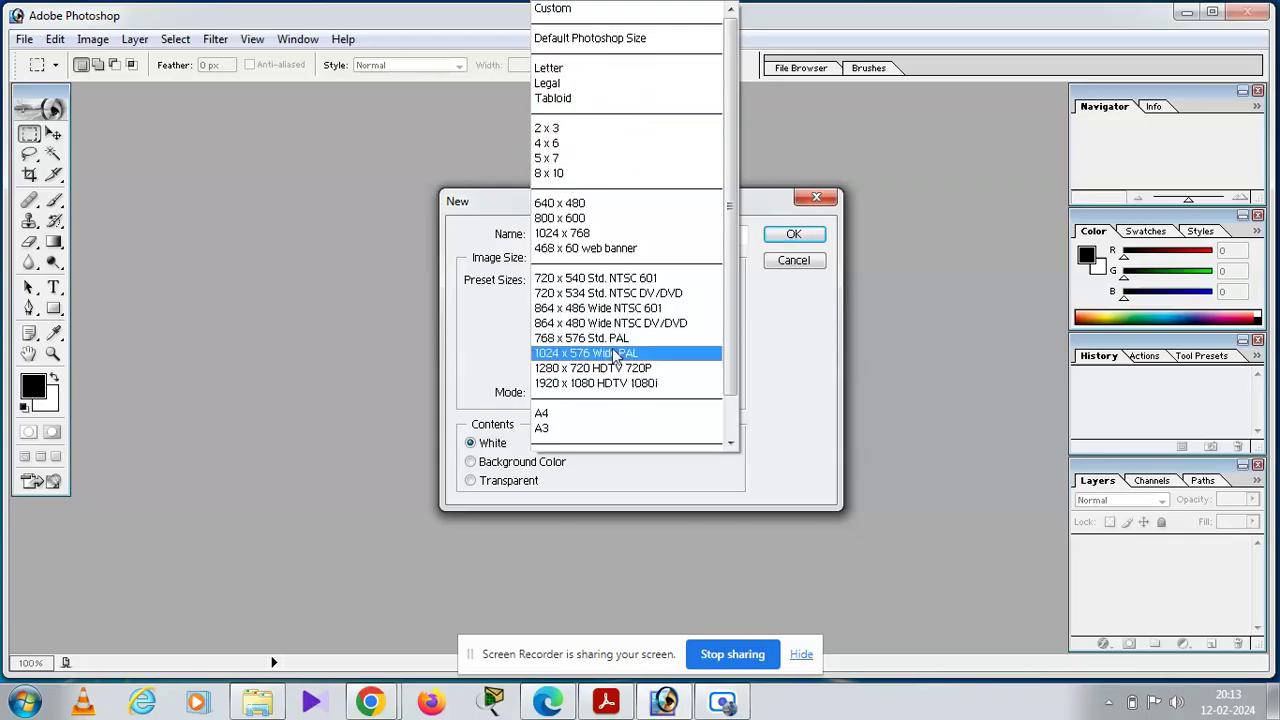
{"action": "left_click", "coordinate": [593, 423]}
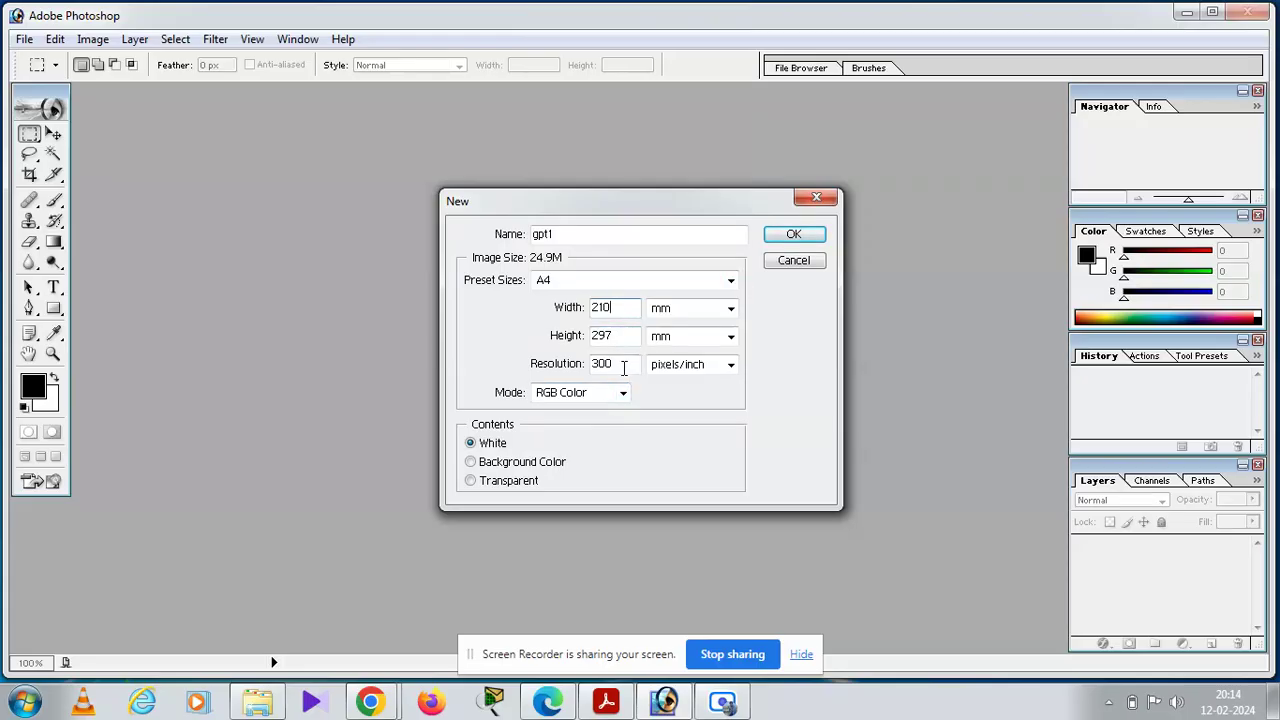
- Review the canvas-setting and image-import exercises in the syllabus PDF and return to the new document settings
{"action": "left_click", "coordinate": [608, 702]}
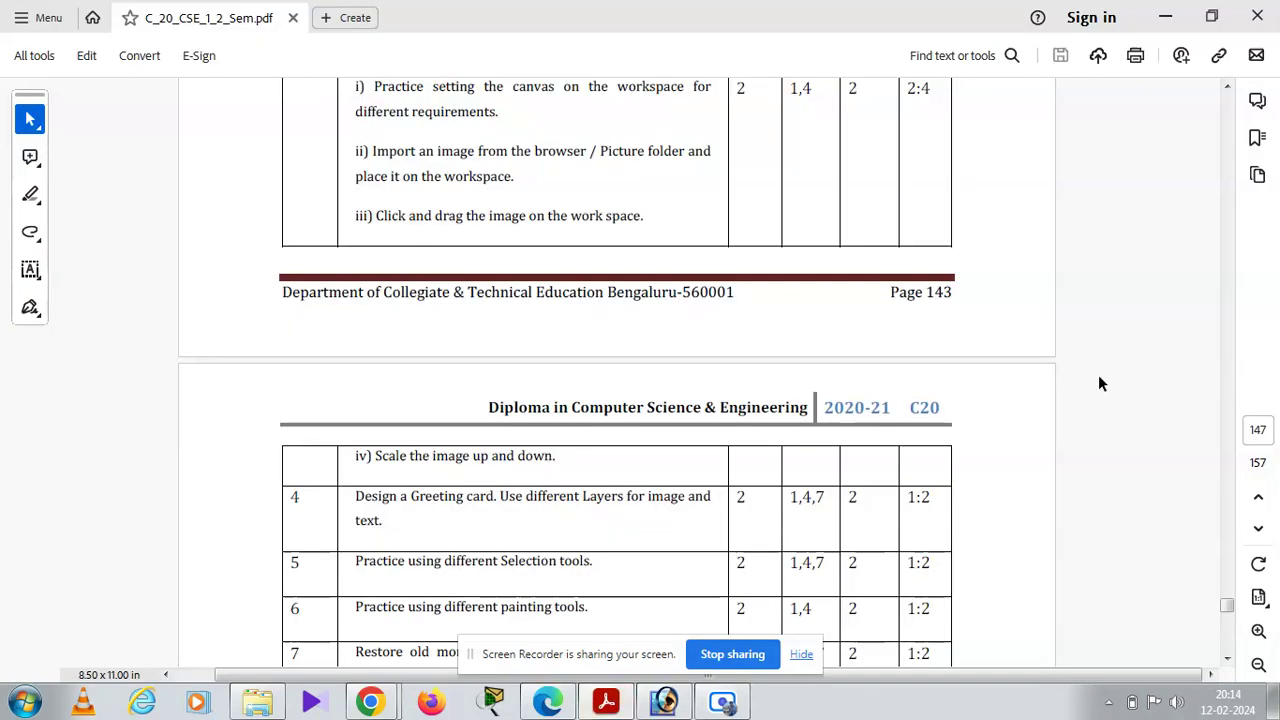
{"action": "scroll", "coordinate": [1134, 376], "scroll_direction": "up", "scroll_amount": 5}
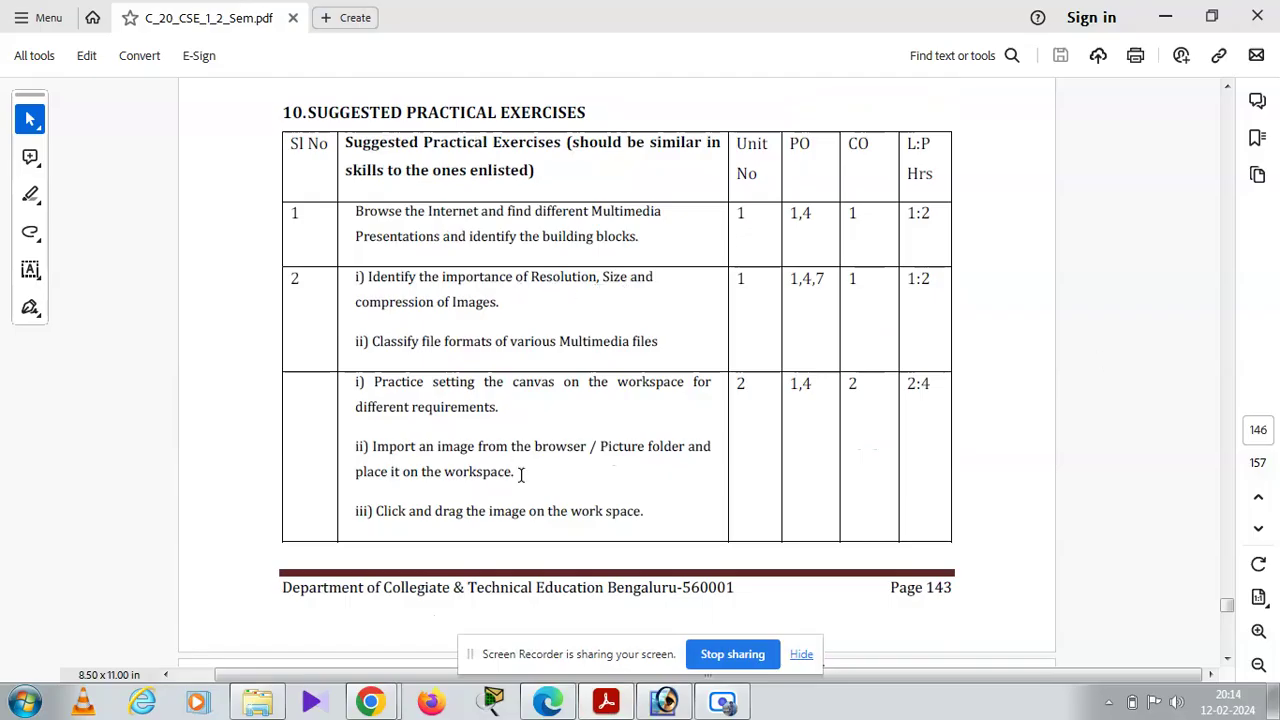
{"action": "left_click", "coordinate": [606, 703]}
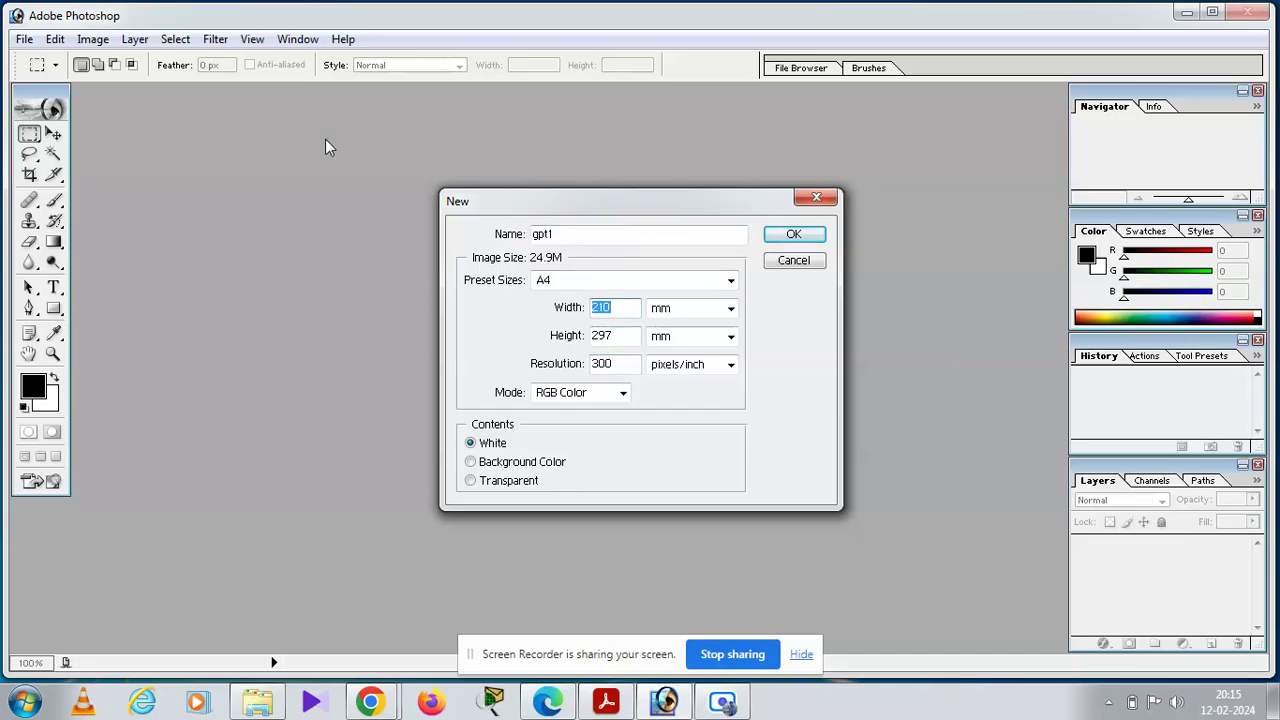
- Create the gpt1 document from its current settings and check the image-import exercise in the syllabus PDF
{"action": "left_click", "coordinate": [25, 40]}
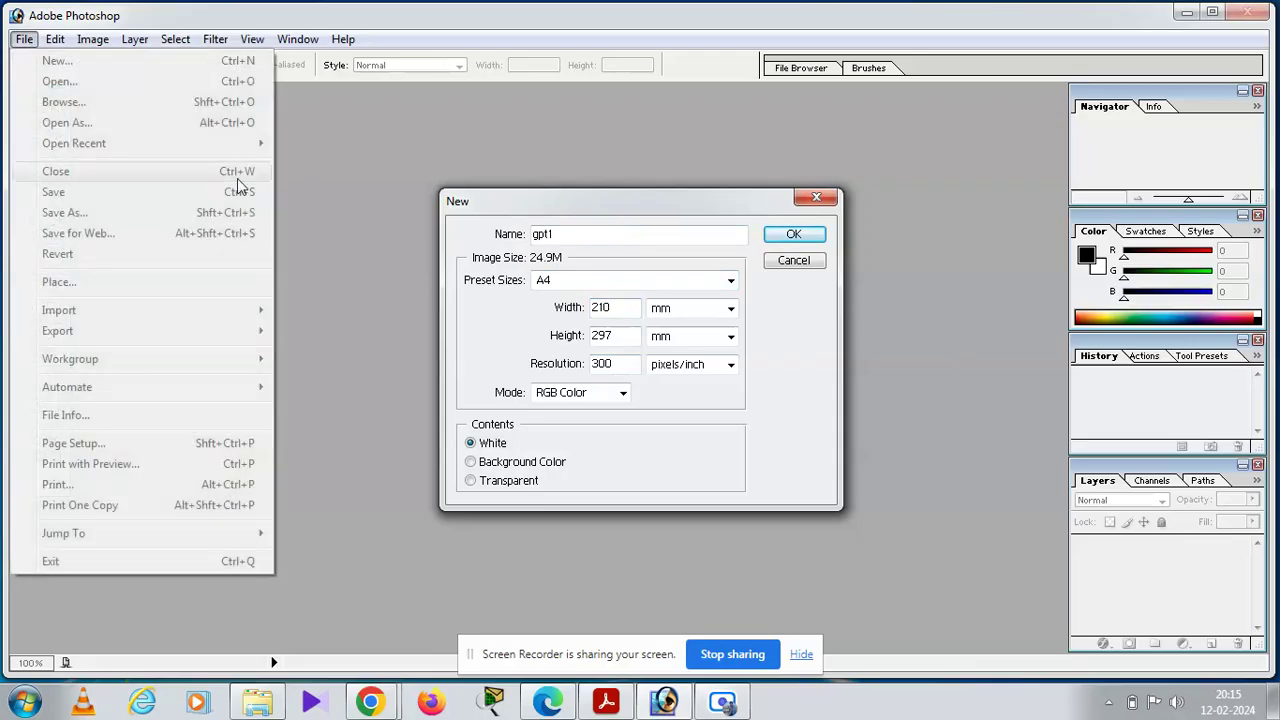
{"action": "left_click", "coordinate": [335, 219]}
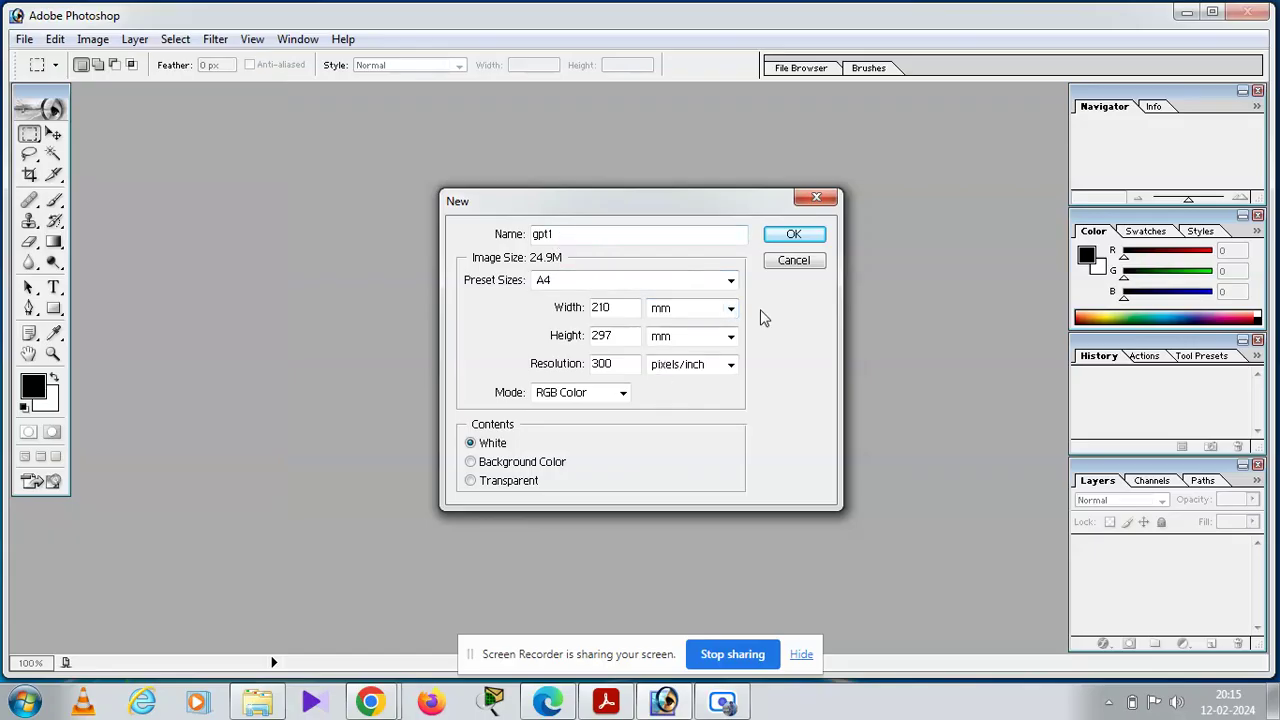
{"action": "left_click", "coordinate": [795, 235]}
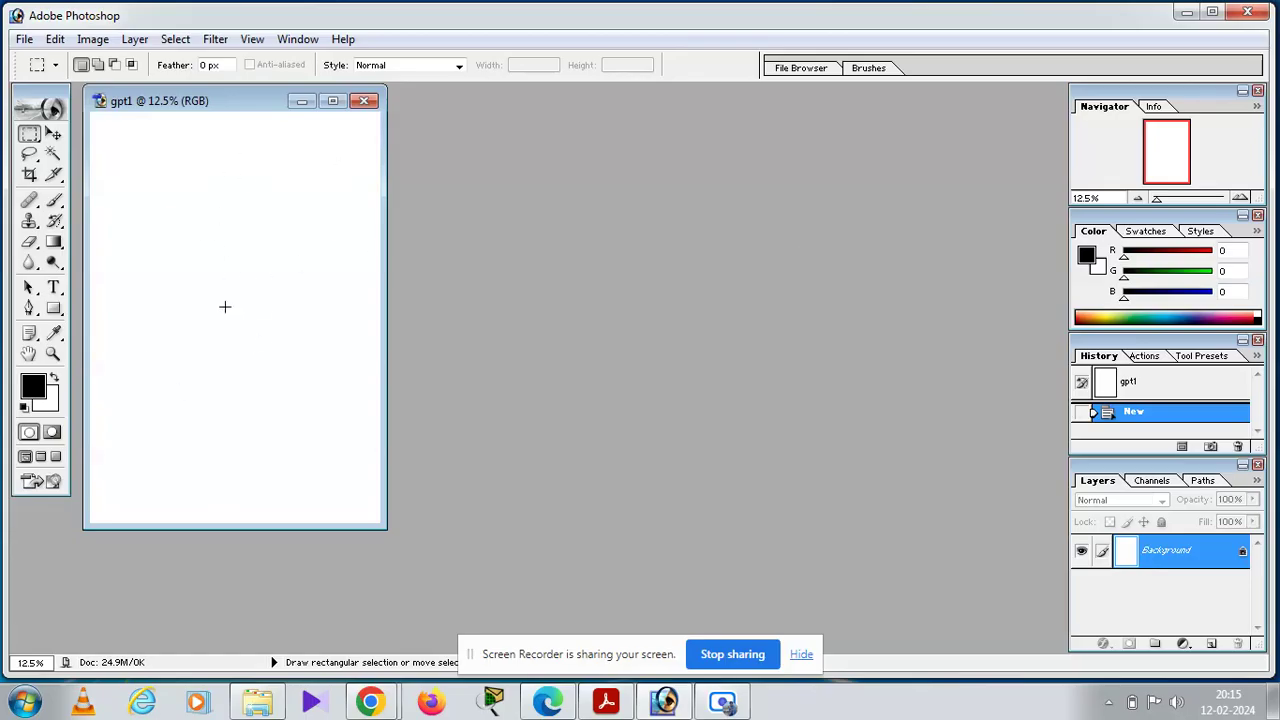
{"action": "left_click", "coordinate": [608, 705]}
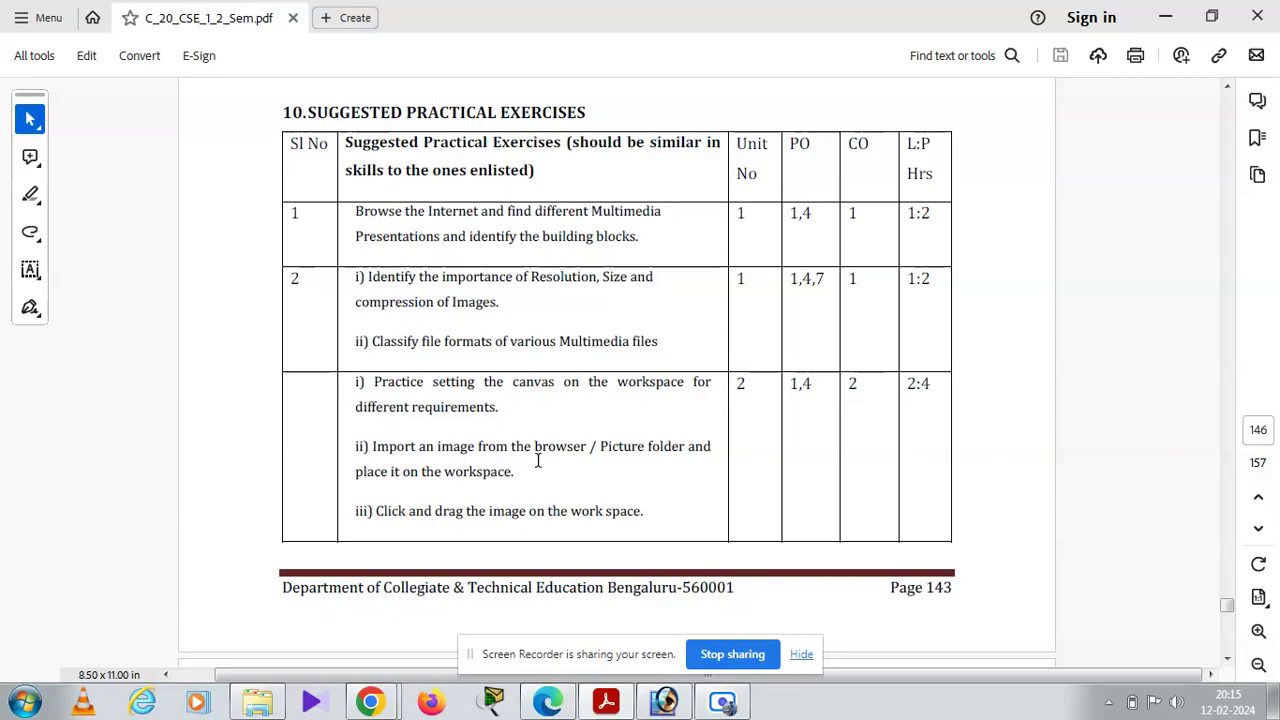
{"action": "left_click", "coordinate": [608, 704]}
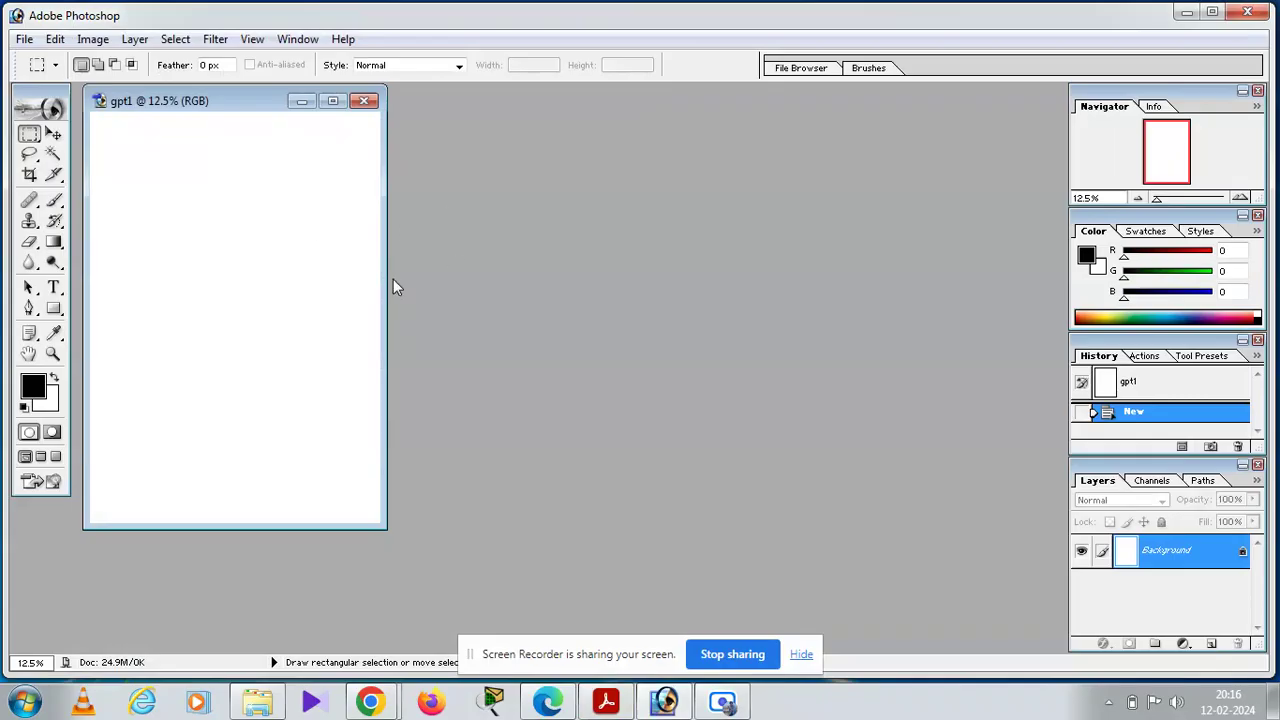
- Open the JPG image "sa" from the Desktop and place its window beside the gpt1 canvas
{"action": "left_click", "coordinate": [21, 42]}
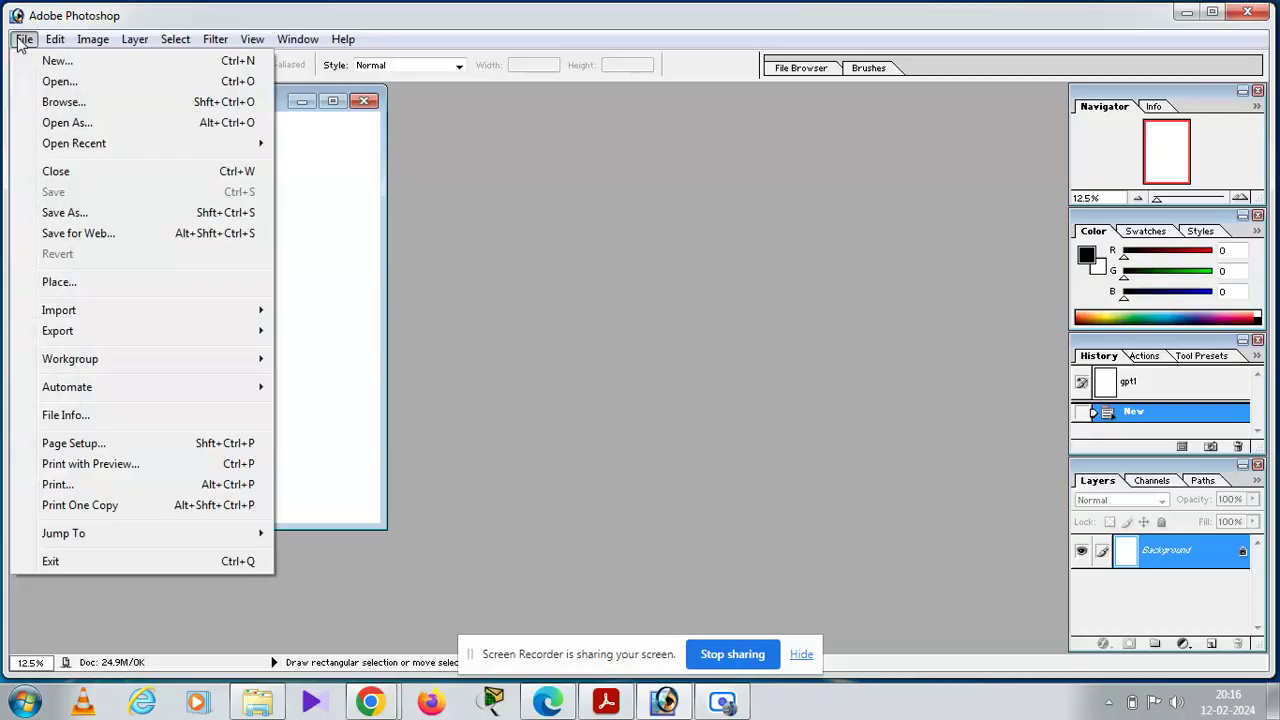
{"action": "left_click", "coordinate": [60, 82]}
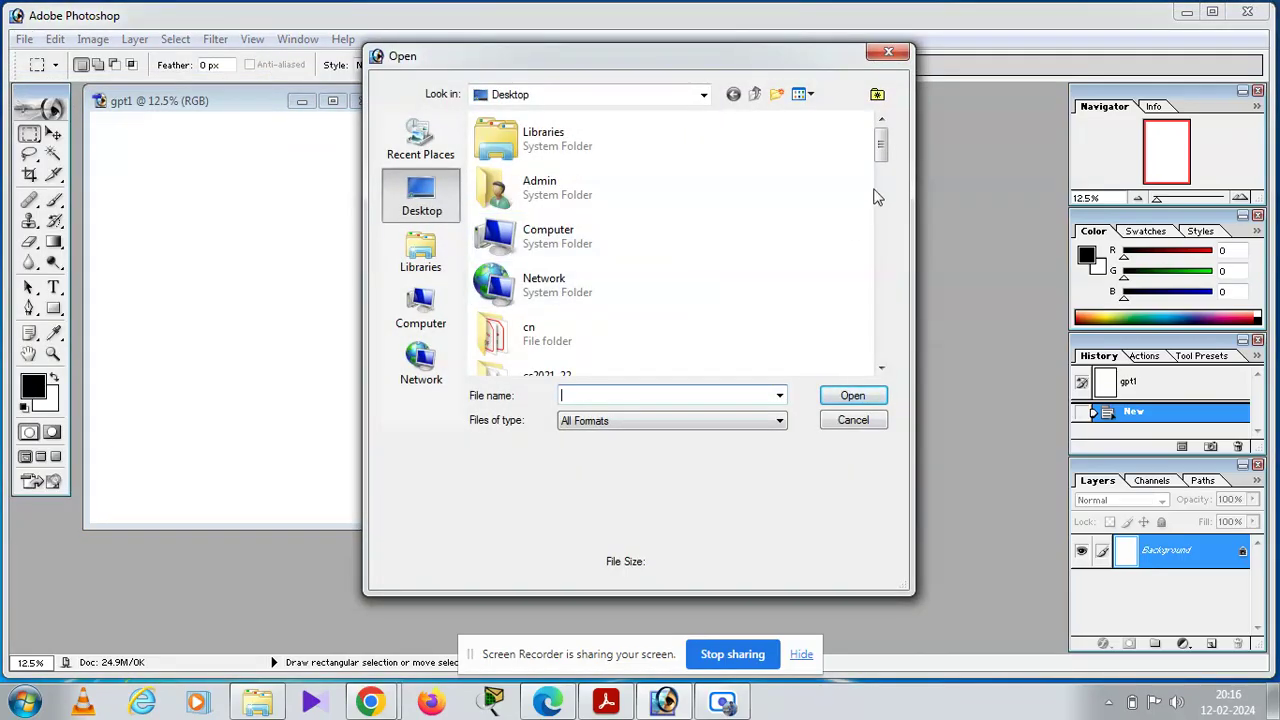
{"action": "left_click_drag", "start_coordinate": [881, 153], "coordinate": [880, 350]}
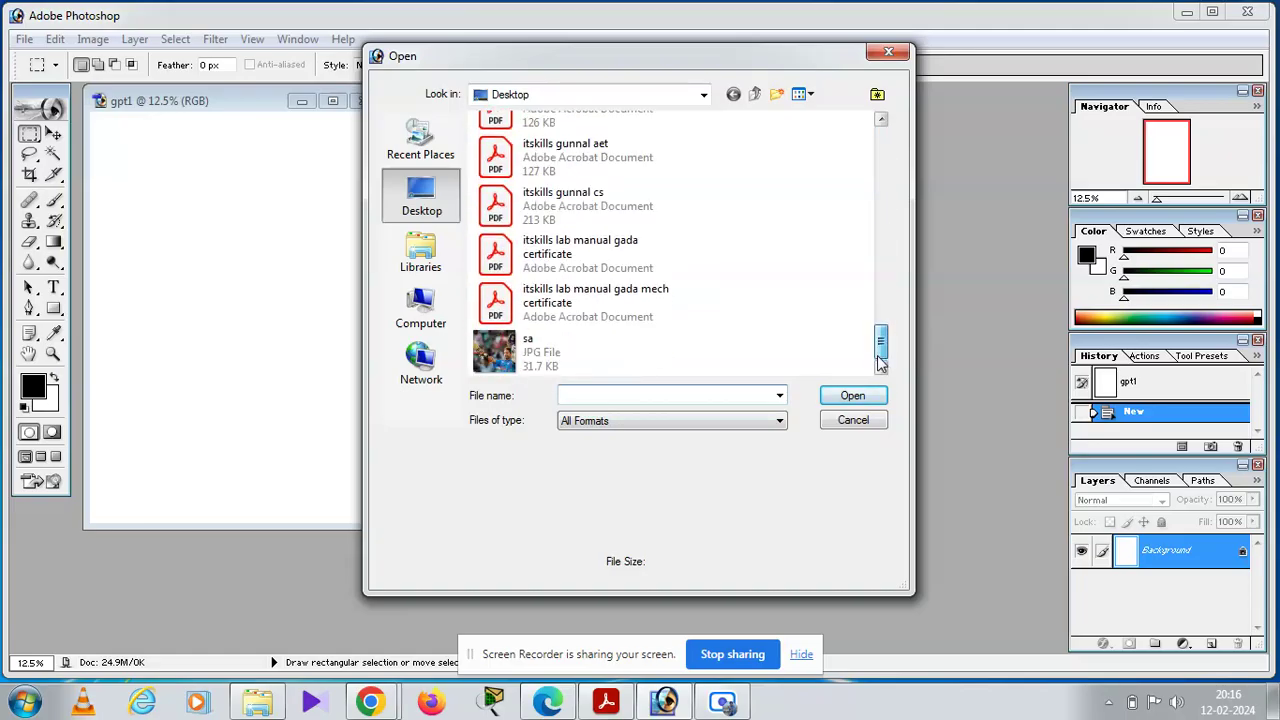
{"action": "left_click", "coordinate": [535, 358]}
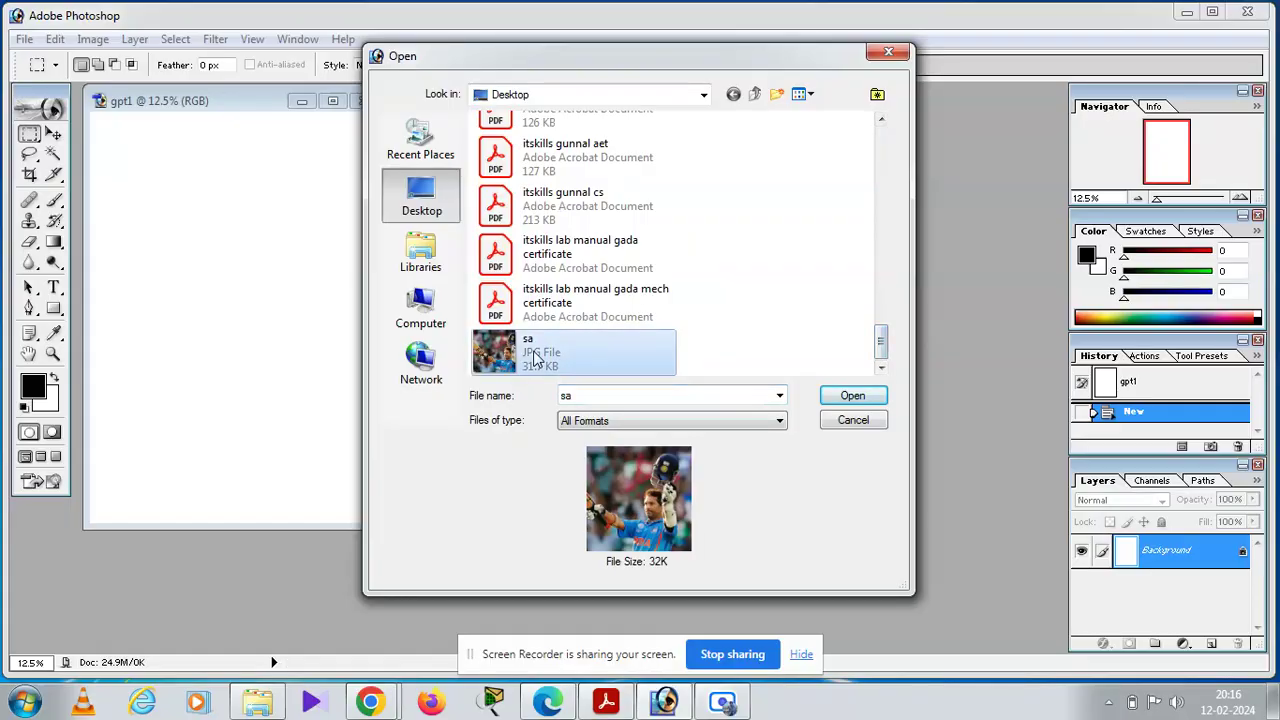
{"action": "left_click", "coordinate": [852, 396]}
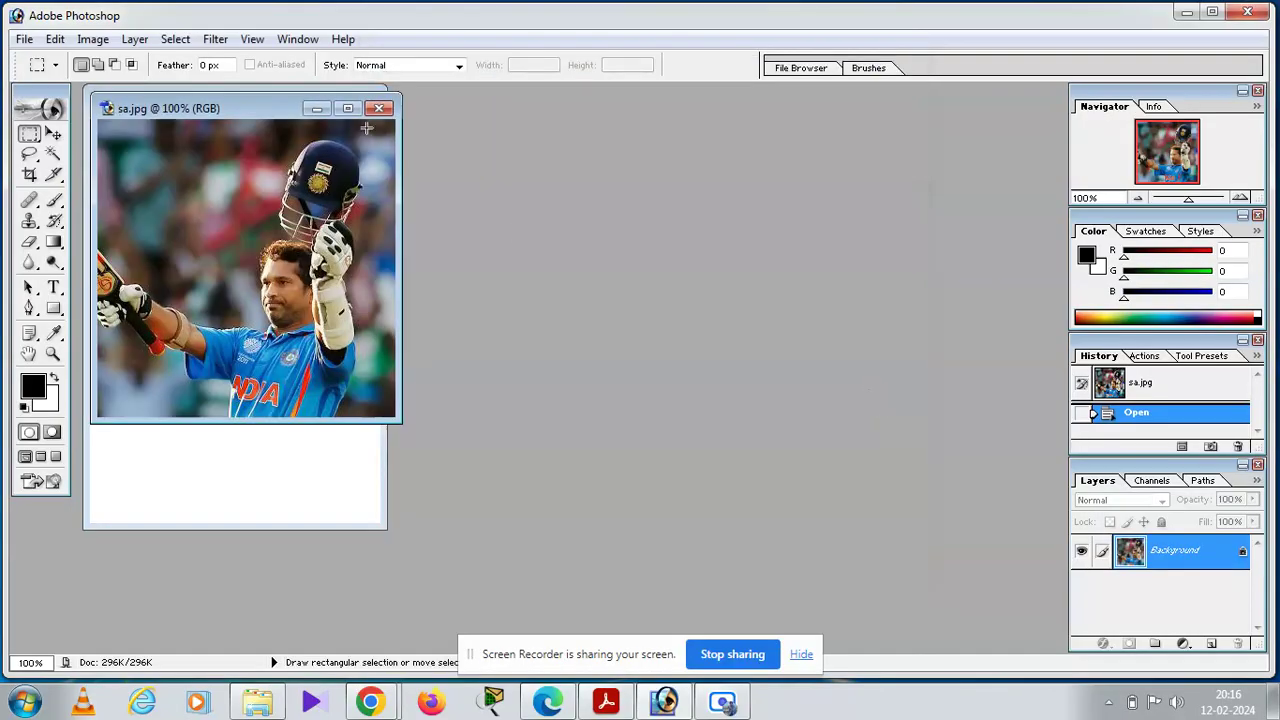
{"action": "left_click_drag", "start_coordinate": [254, 112], "coordinate": [724, 143]}
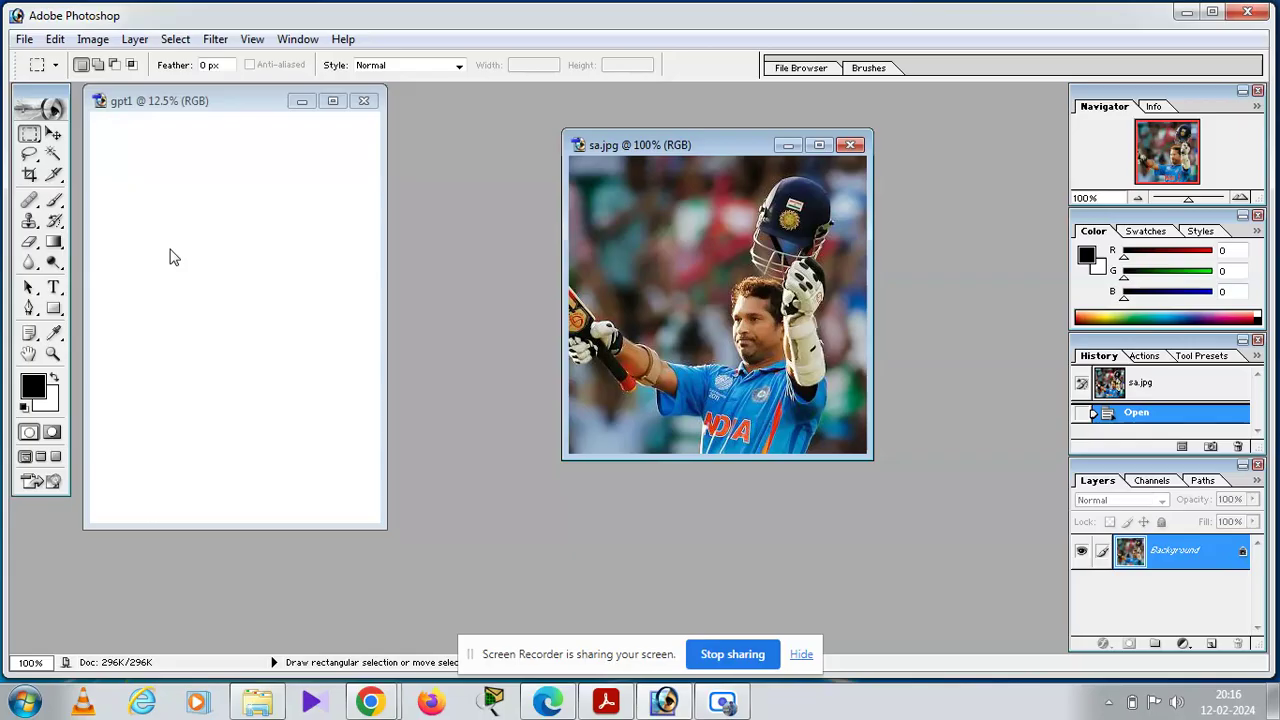
- Check the syllabus PDF for the image exercise and return to the open sa.jpg image
{"action": "left_click", "coordinate": [607, 702]}
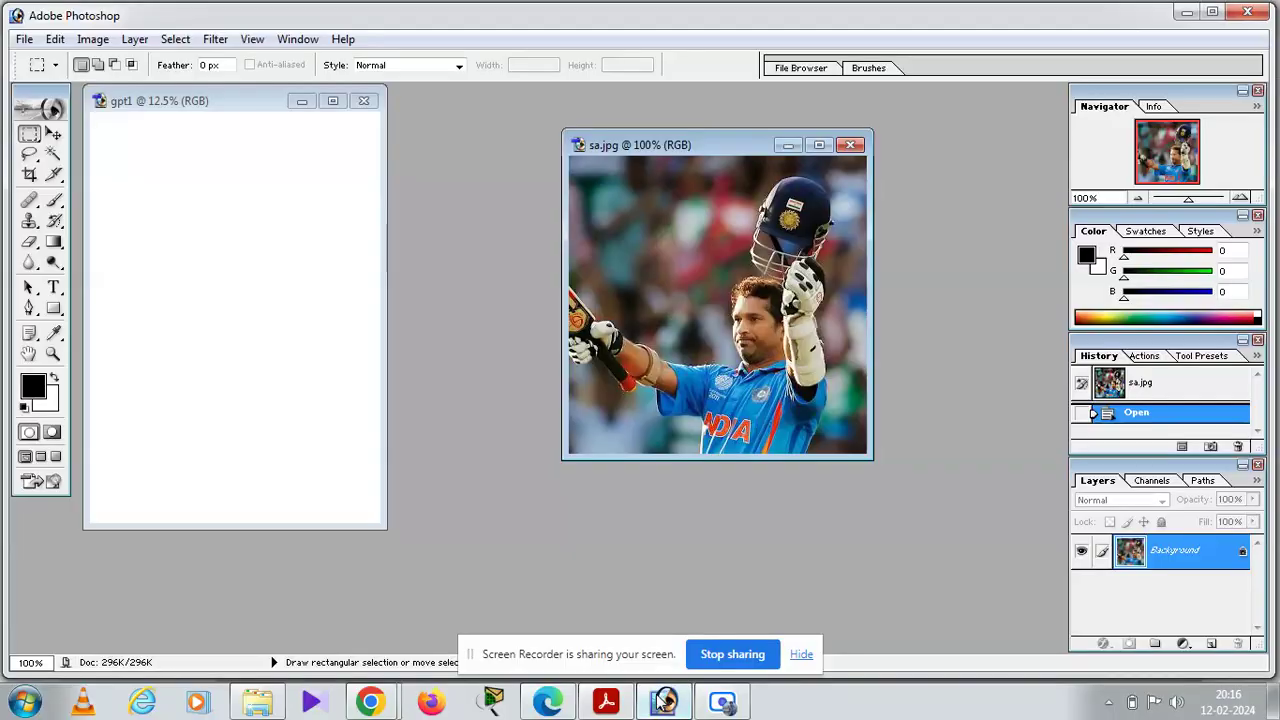
{"action": "left_click", "coordinate": [663, 702]}
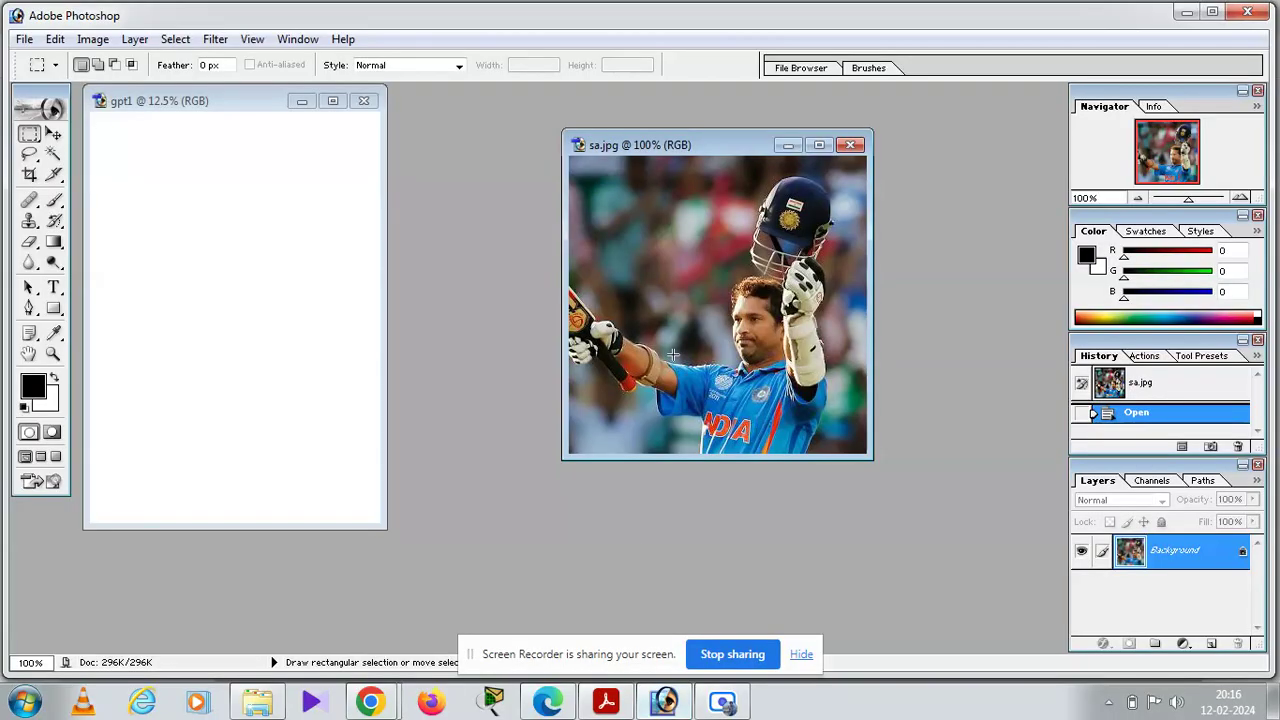
{"action": "right_click", "coordinate": [668, 290]}
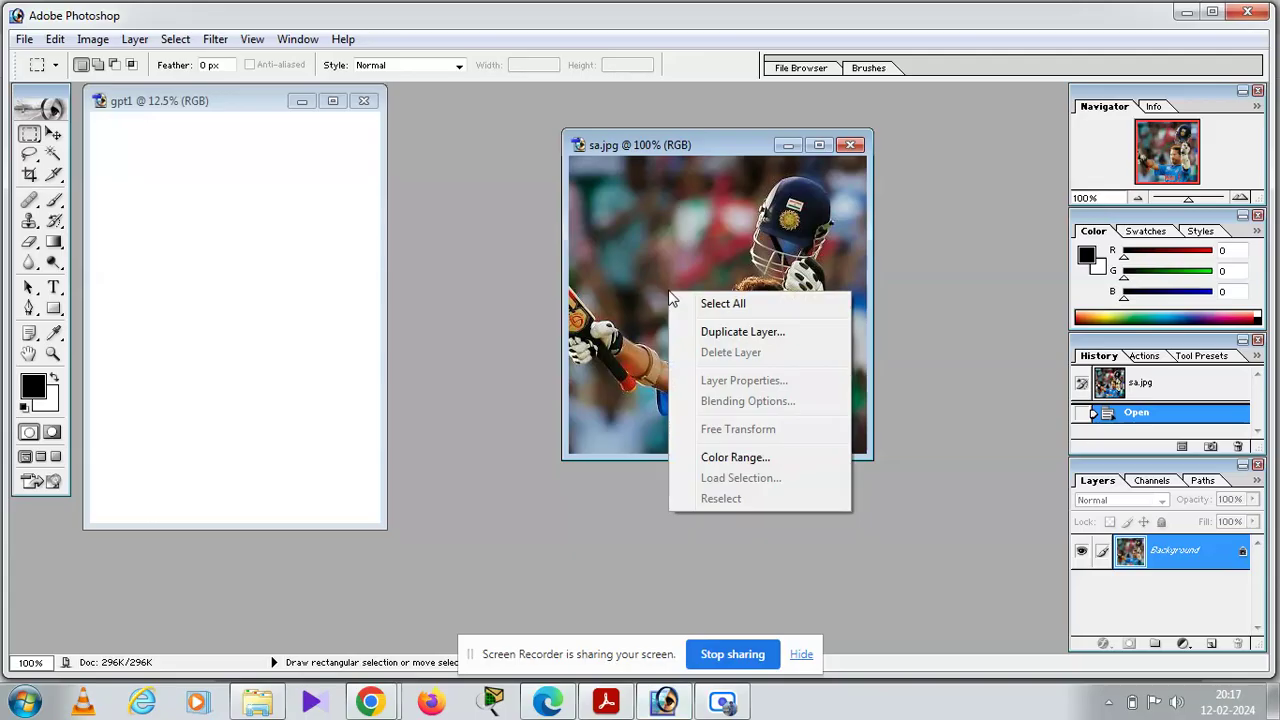
{"action": "left_click", "coordinate": [698, 309]}
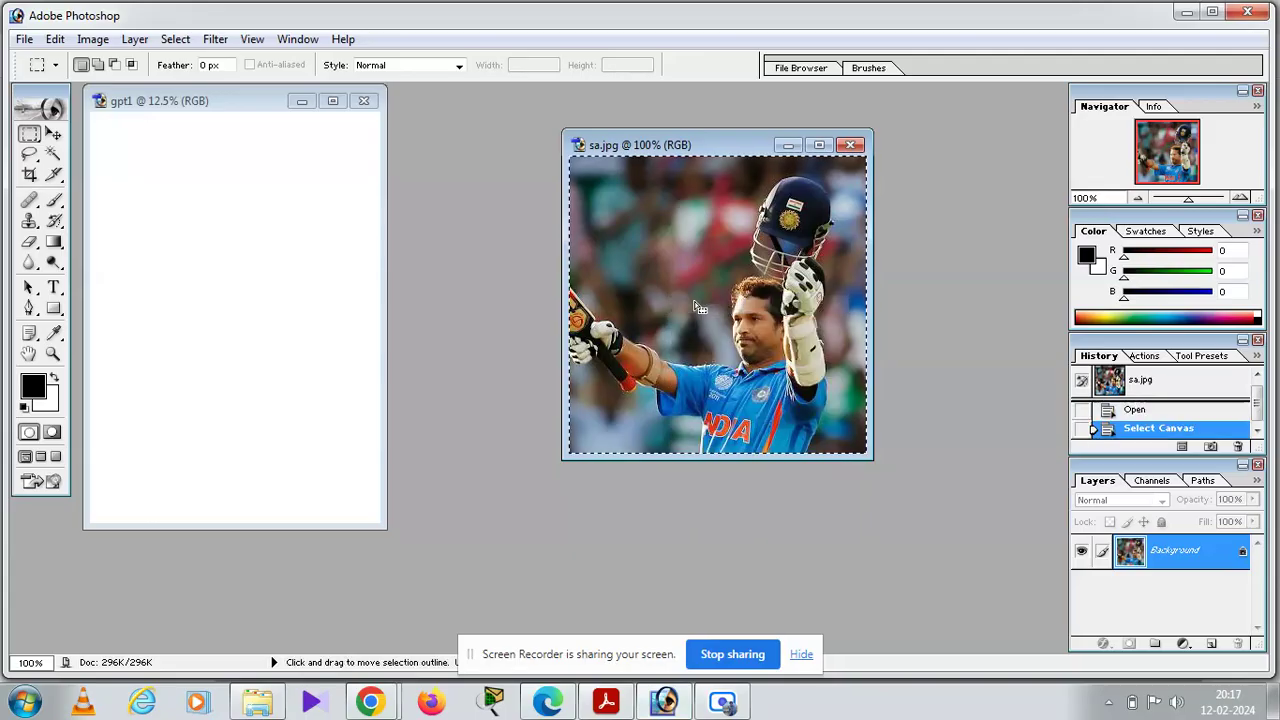
{"action": "right_click", "coordinate": [694, 303]}
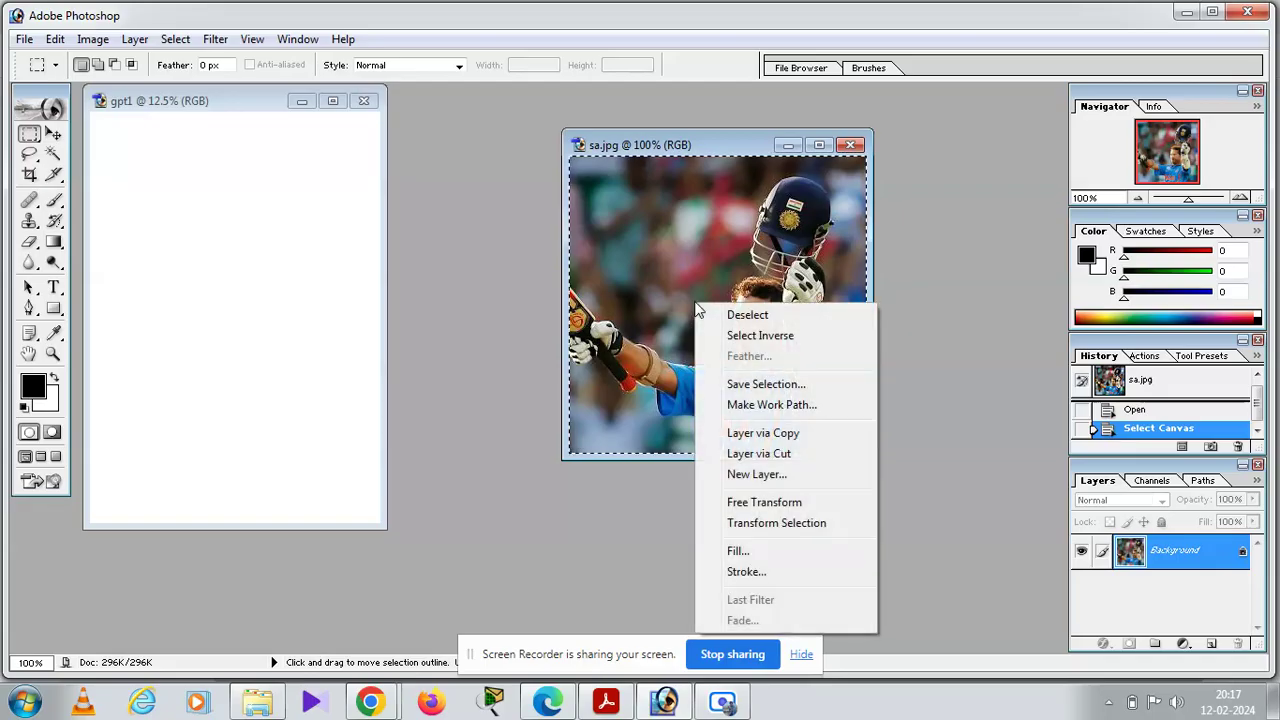
{"action": "right_click", "coordinate": [650, 279]}
{"action": "right_click", "coordinate": [650, 279]}
{"action": "left_click", "coordinate": [704, 292]}
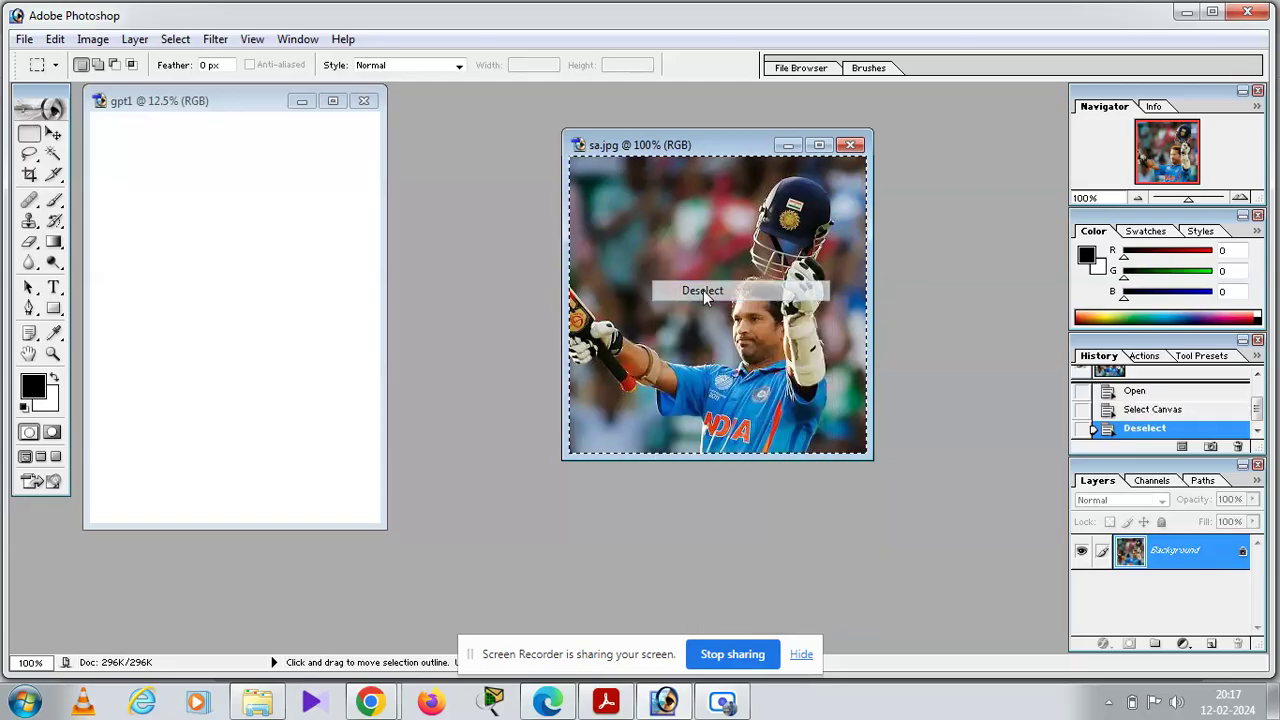
- Try scaling the entire sa.jpg image with Free Transform to about 97% width and 89% height, and cancel the transformation
{"action": "right_click", "coordinate": [670, 204]}
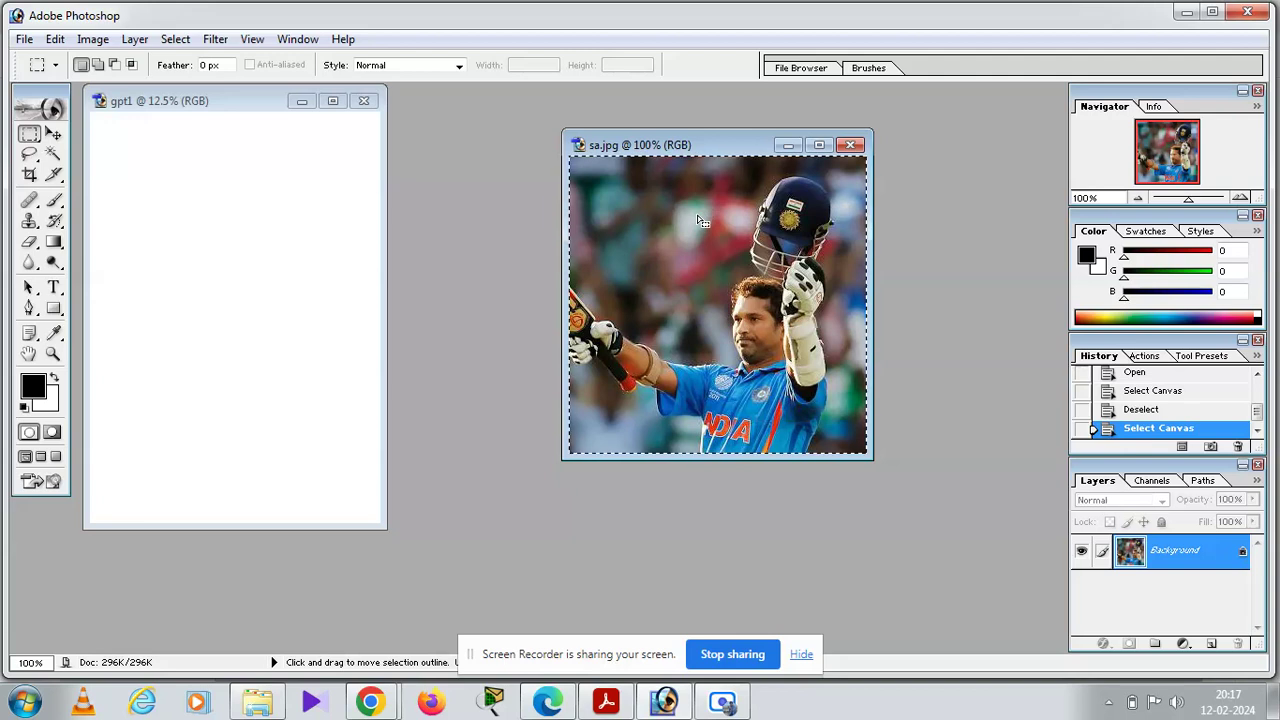
{"action": "right_click", "coordinate": [729, 259]}
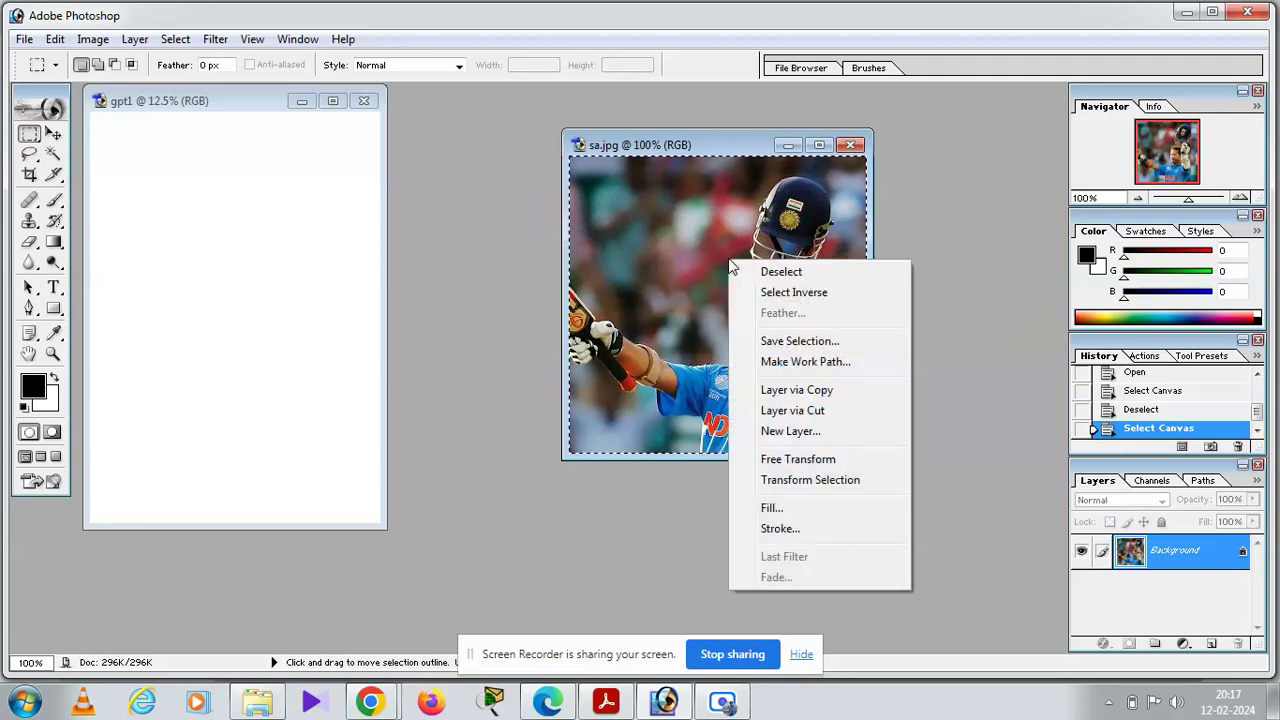
{"action": "left_click", "coordinate": [784, 458]}
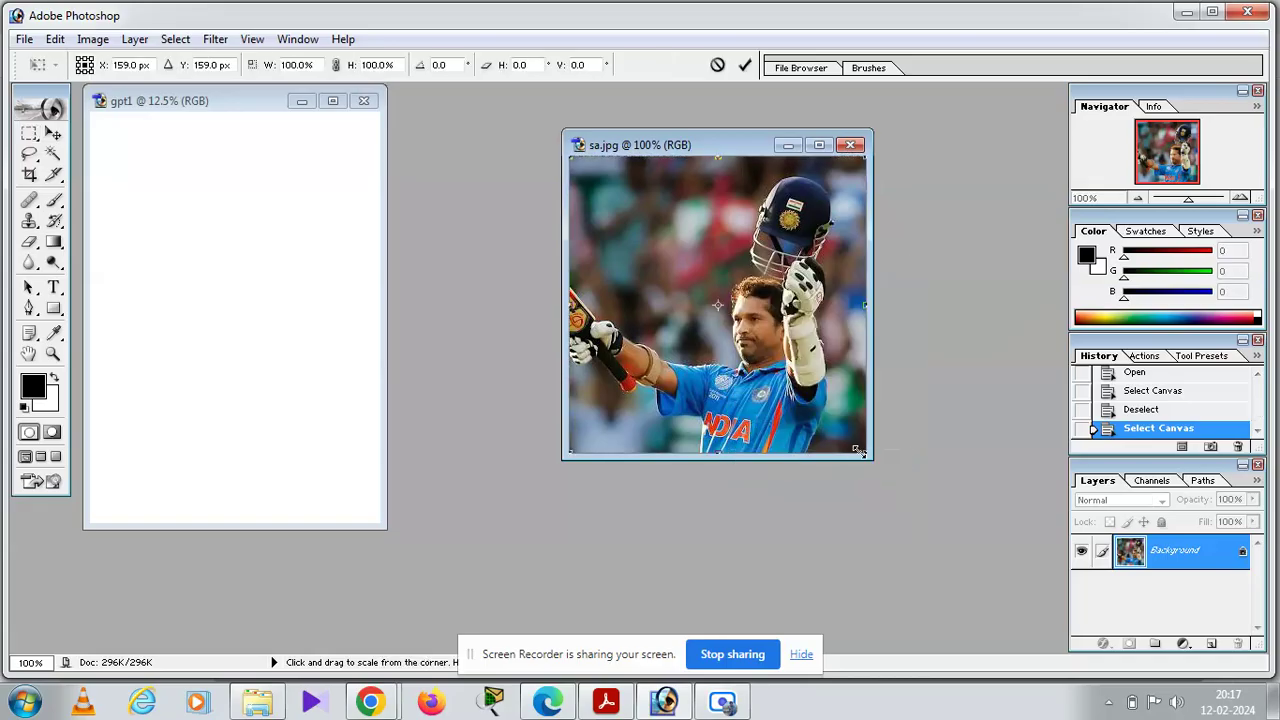
{"action": "left_click_drag", "start_coordinate": [855, 453], "coordinate": [851, 418]}
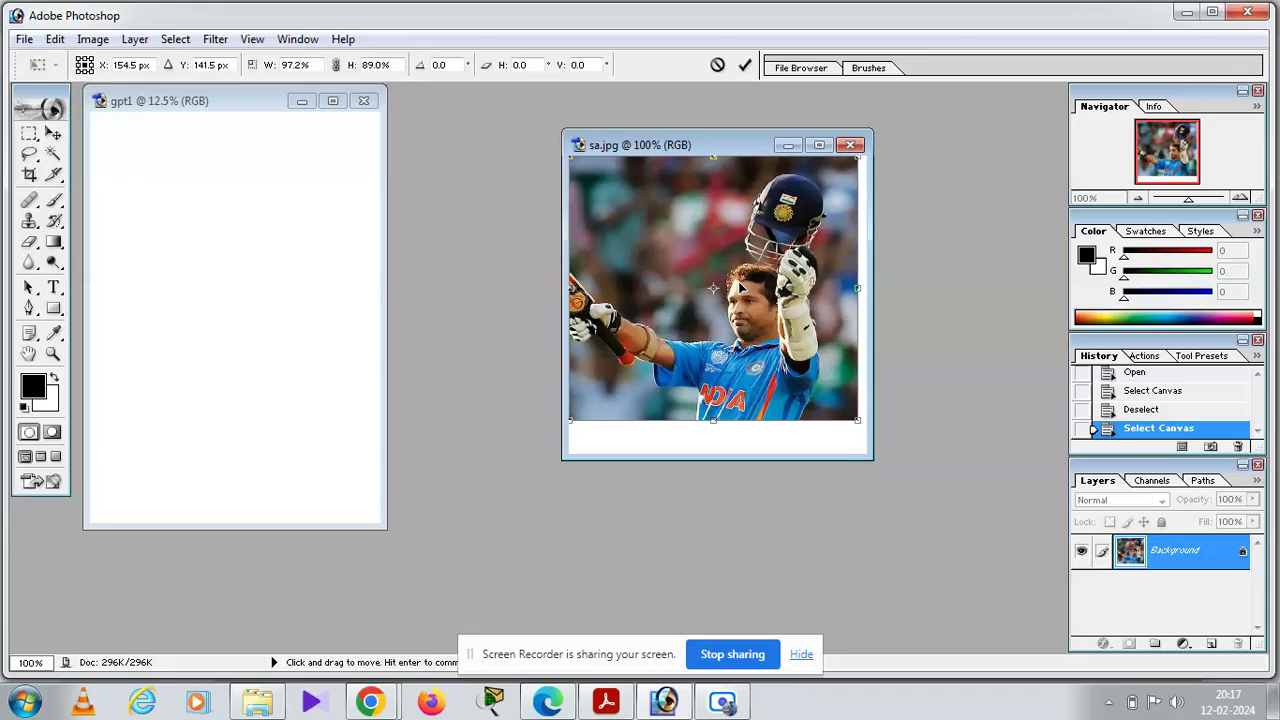
{"action": "key", "text": "Escape"}
- Paste the copied sa.jpg image onto the gpt1 canvas and maximize the document
{"action": "left_click", "coordinate": [206, 226]}
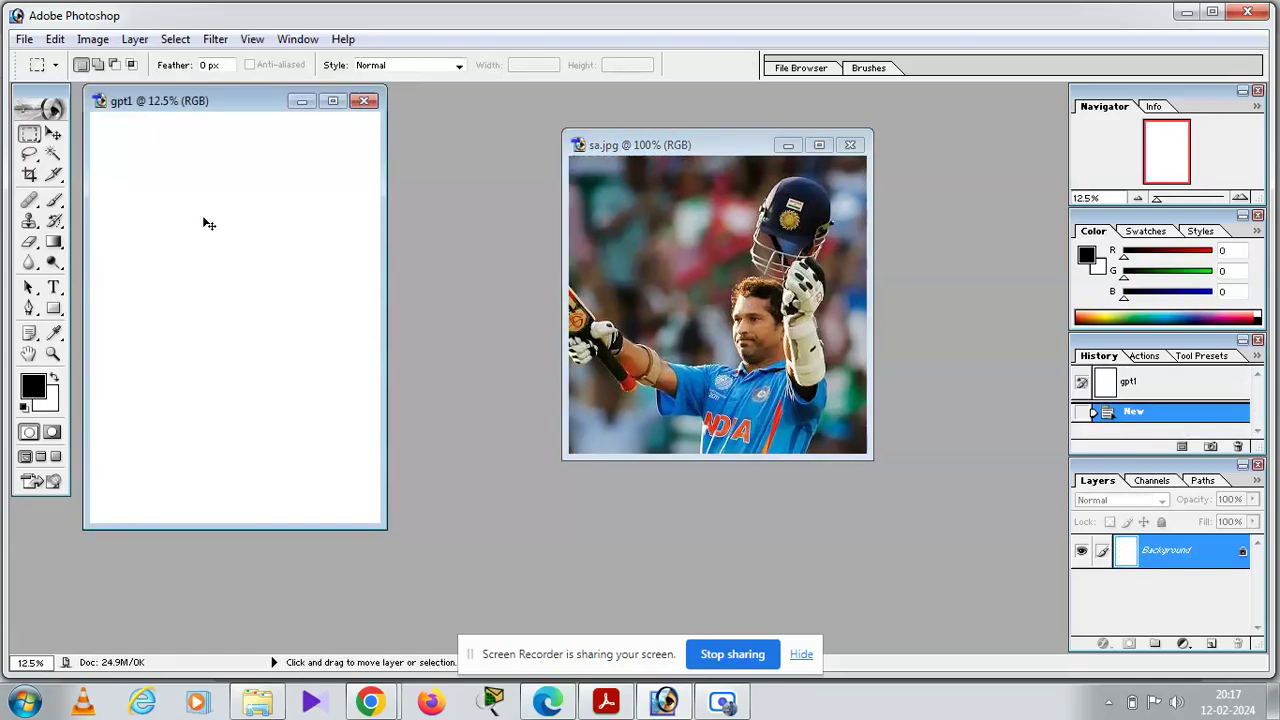
{"action": "key", "text": "ctrl+v"}
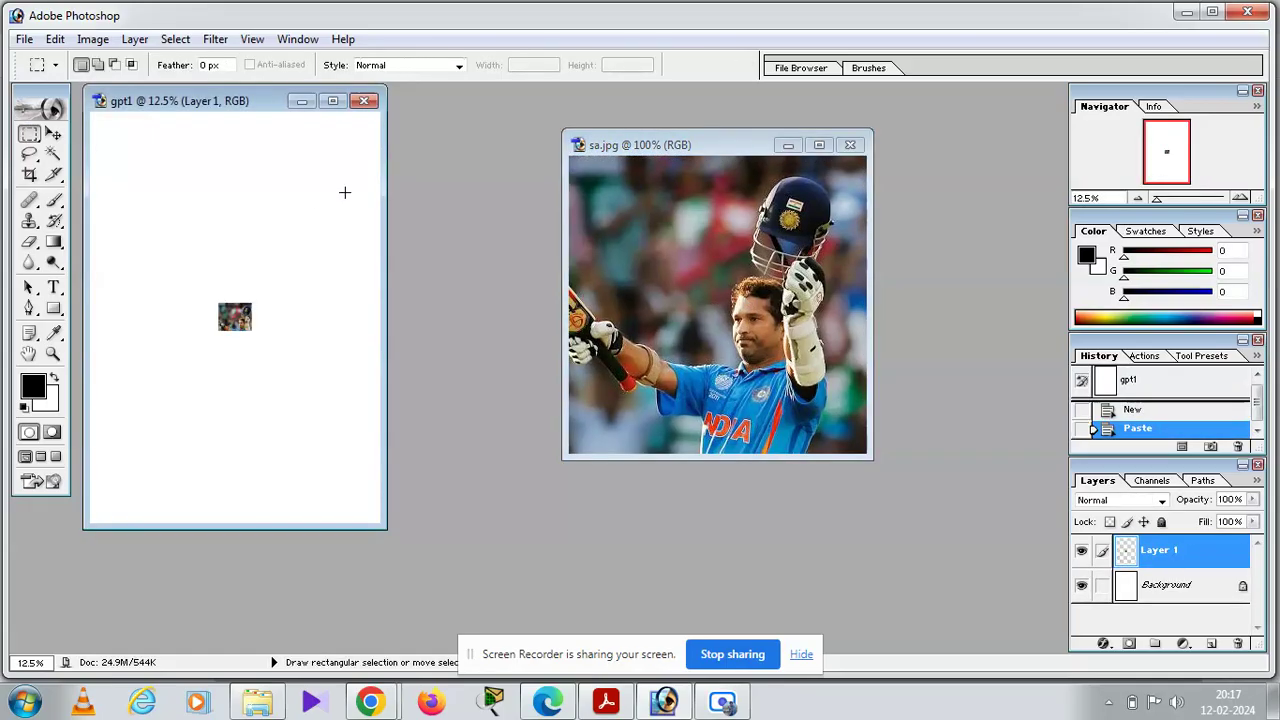
{"action": "left_click", "coordinate": [333, 101]}
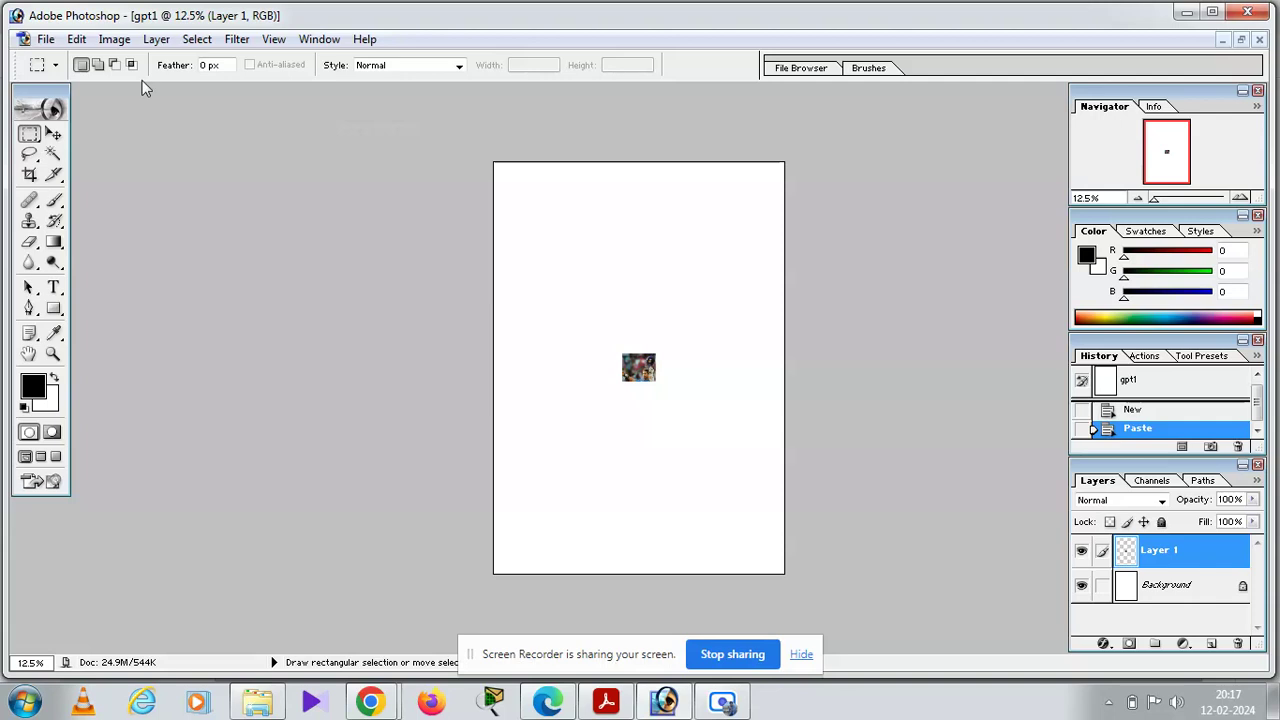
- Set the gpt1 canvas width to 33 cm and restore the document to a floating window
{"action": "left_click", "coordinate": [116, 42]}
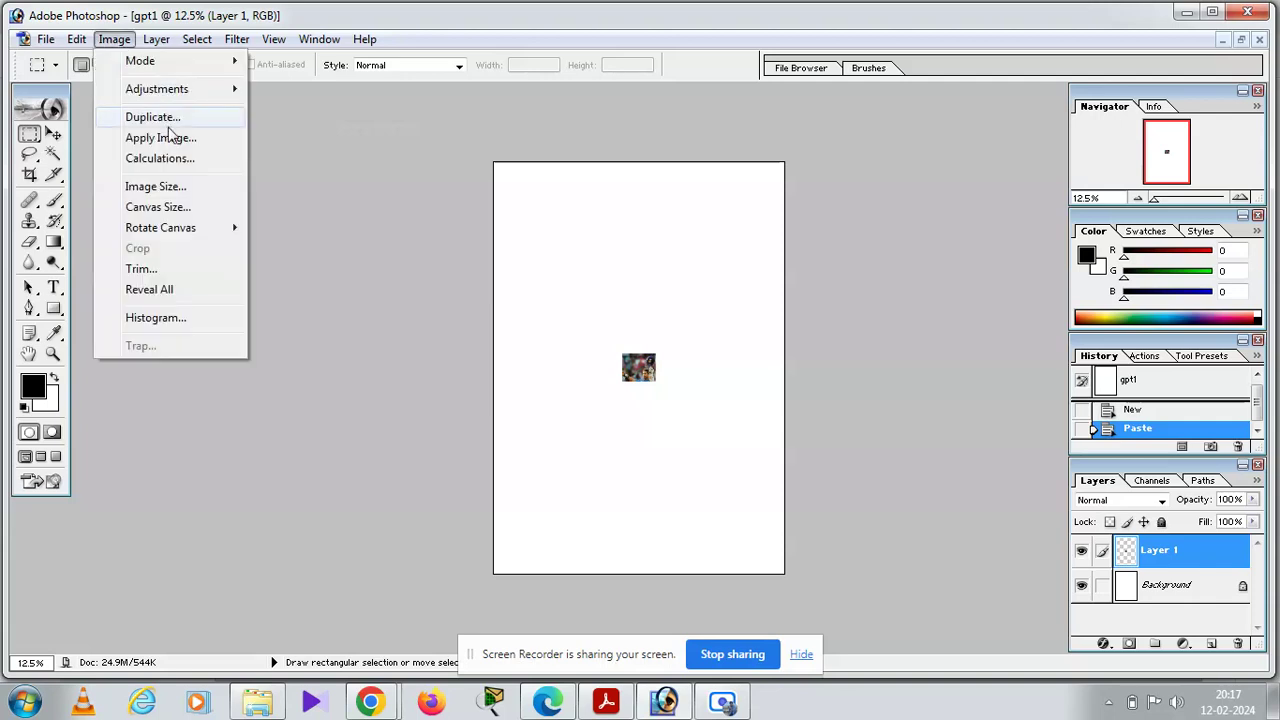
{"action": "left_click", "coordinate": [186, 207]}
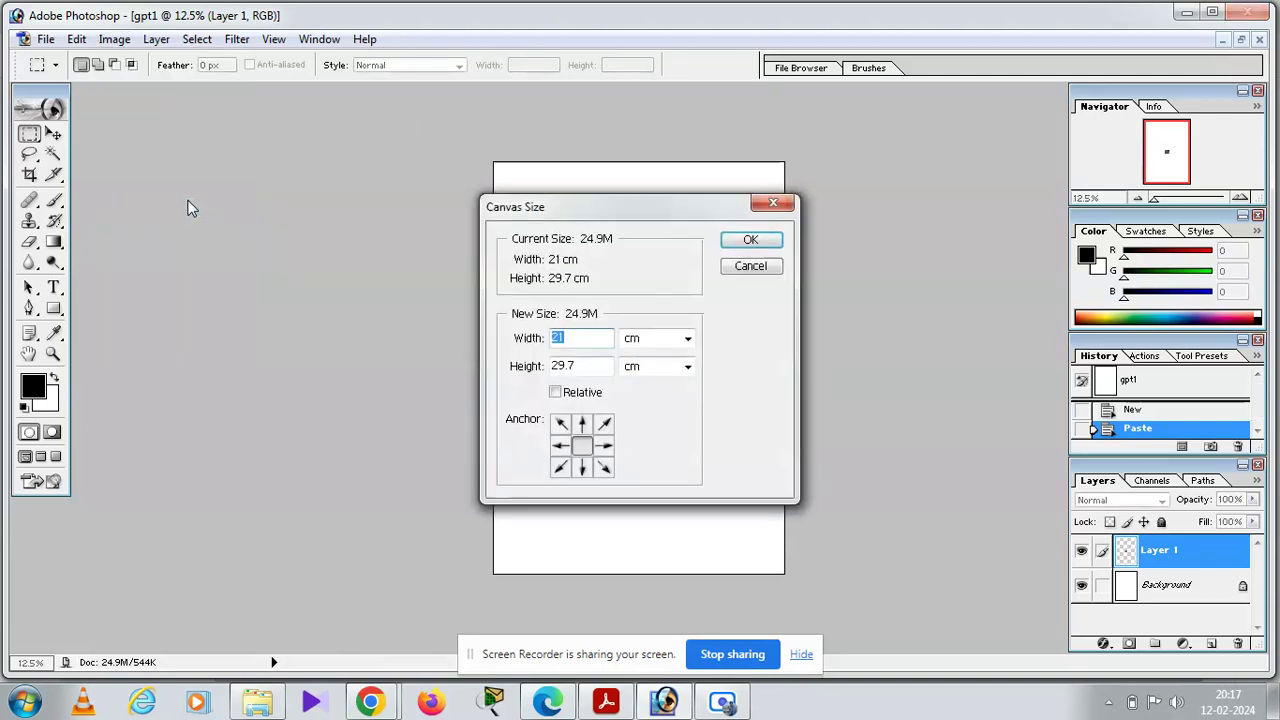
{"action": "type", "text": "33"}
{"action": "left_click", "coordinate": [752, 242]}
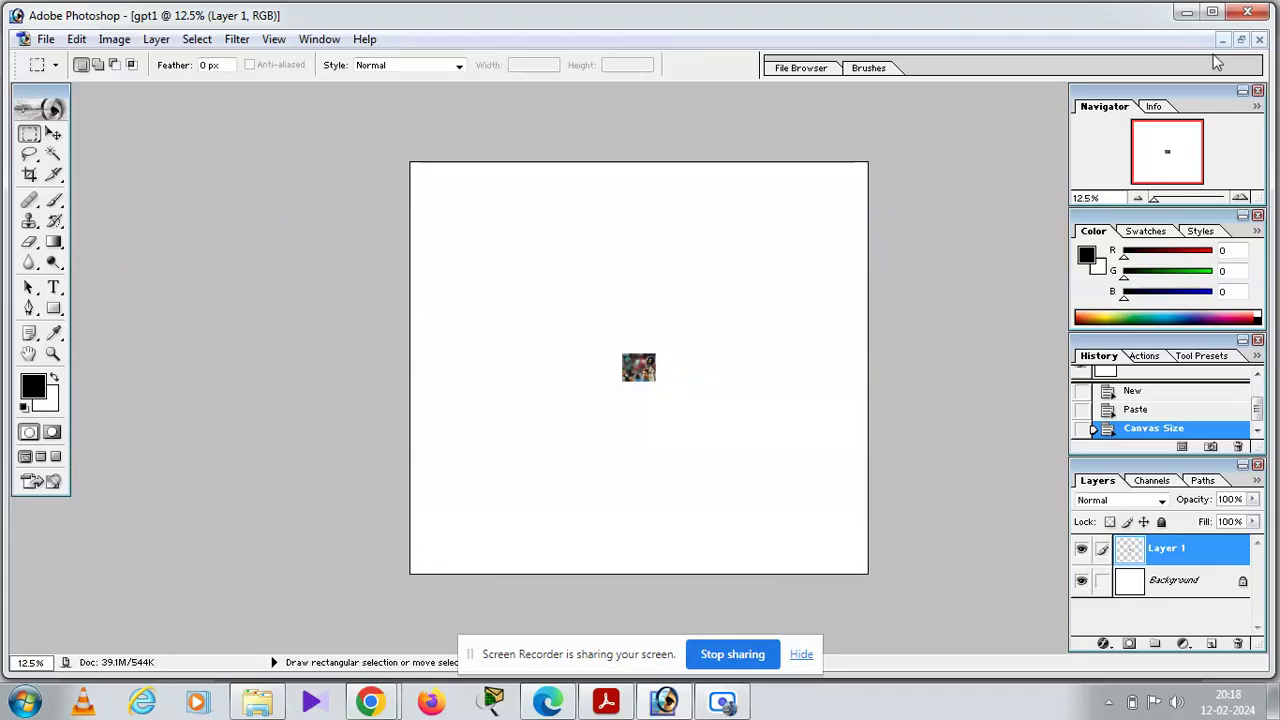
{"action": "left_click", "coordinate": [1243, 40]}
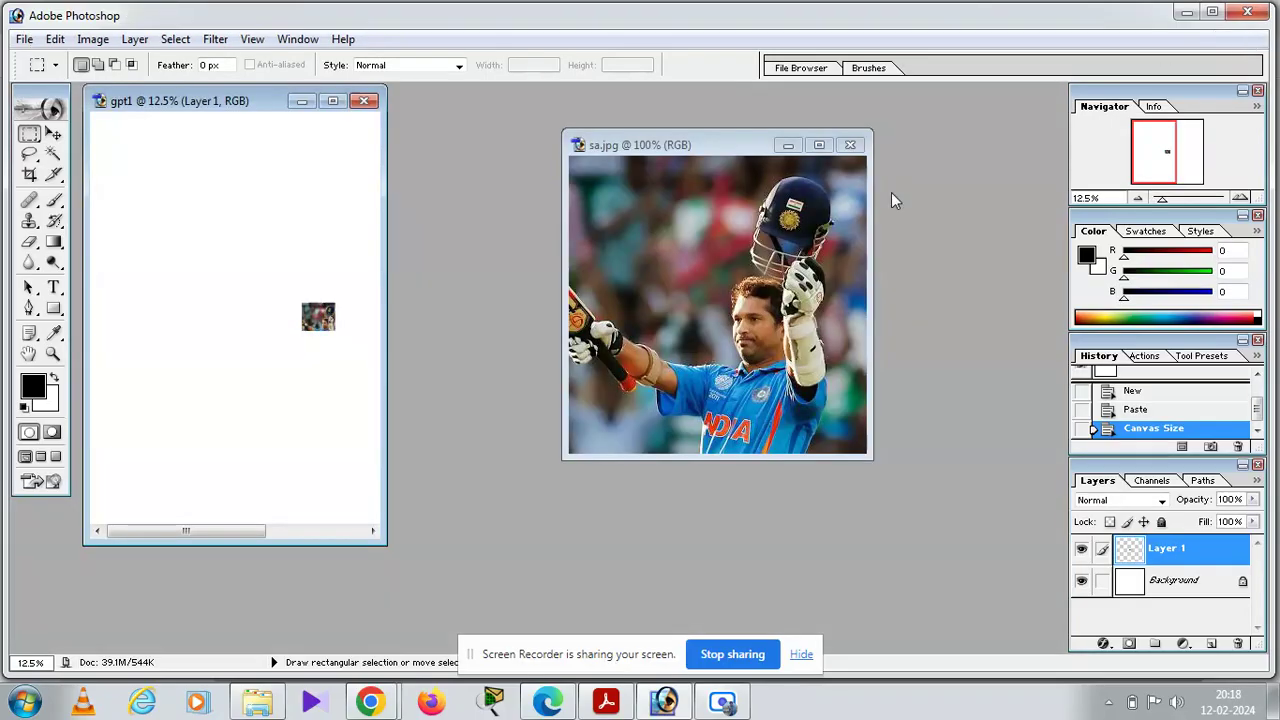
- Try transforming the full selection outline of sa.jpg to about 96% width and 85% height and moving it onto gpt1
{"action": "left_click", "coordinate": [629, 211]}
{"action": "key", "text": "ctrl+a"}
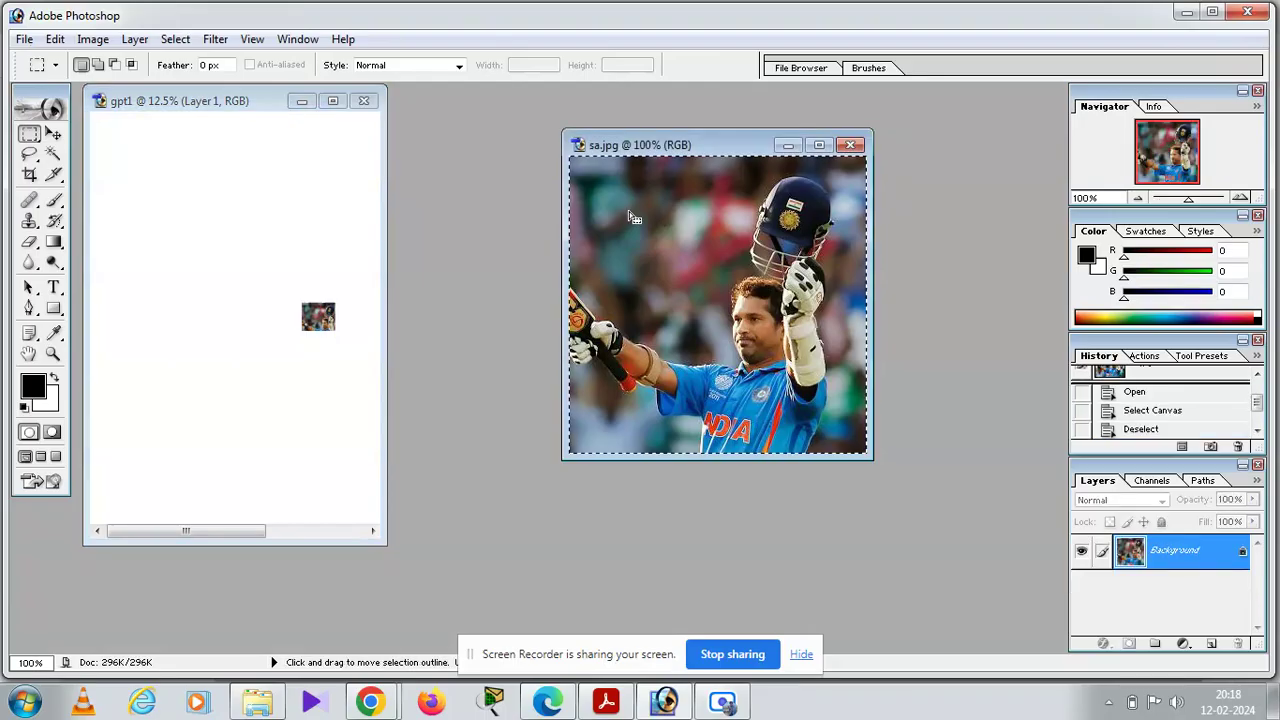
{"action": "right_click", "coordinate": [629, 213]}
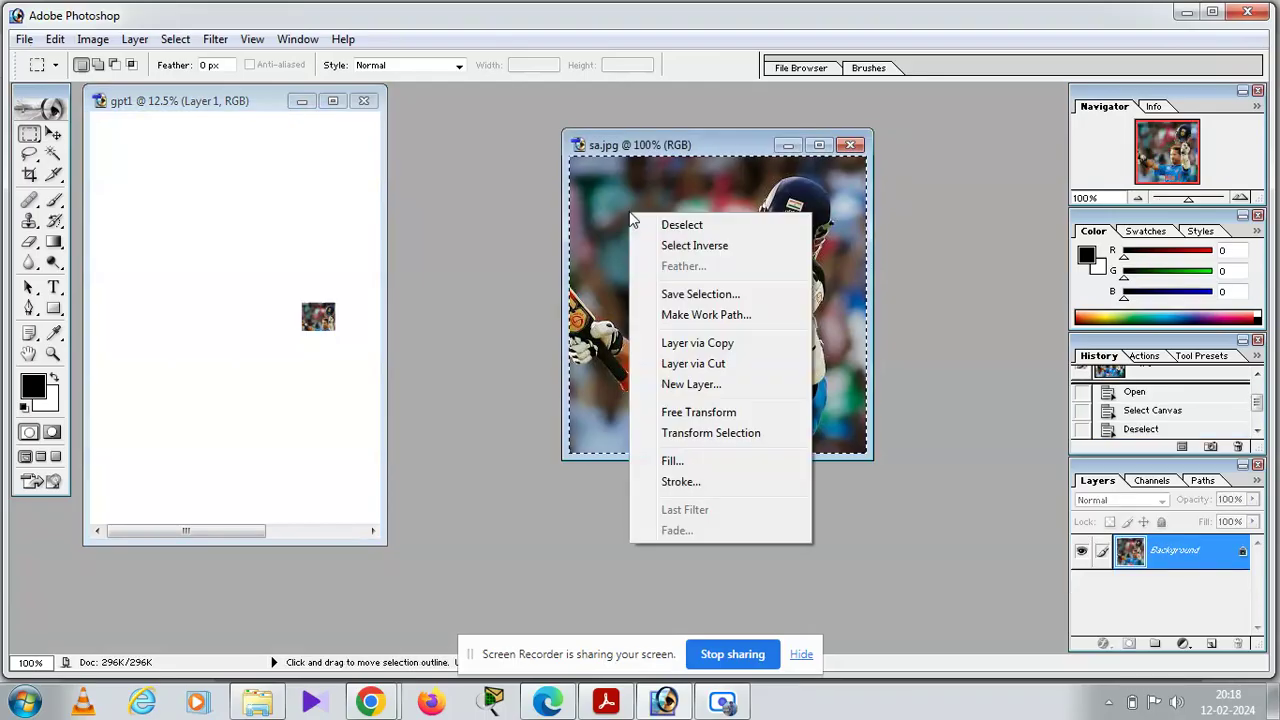
{"action": "left_click", "coordinate": [707, 433]}
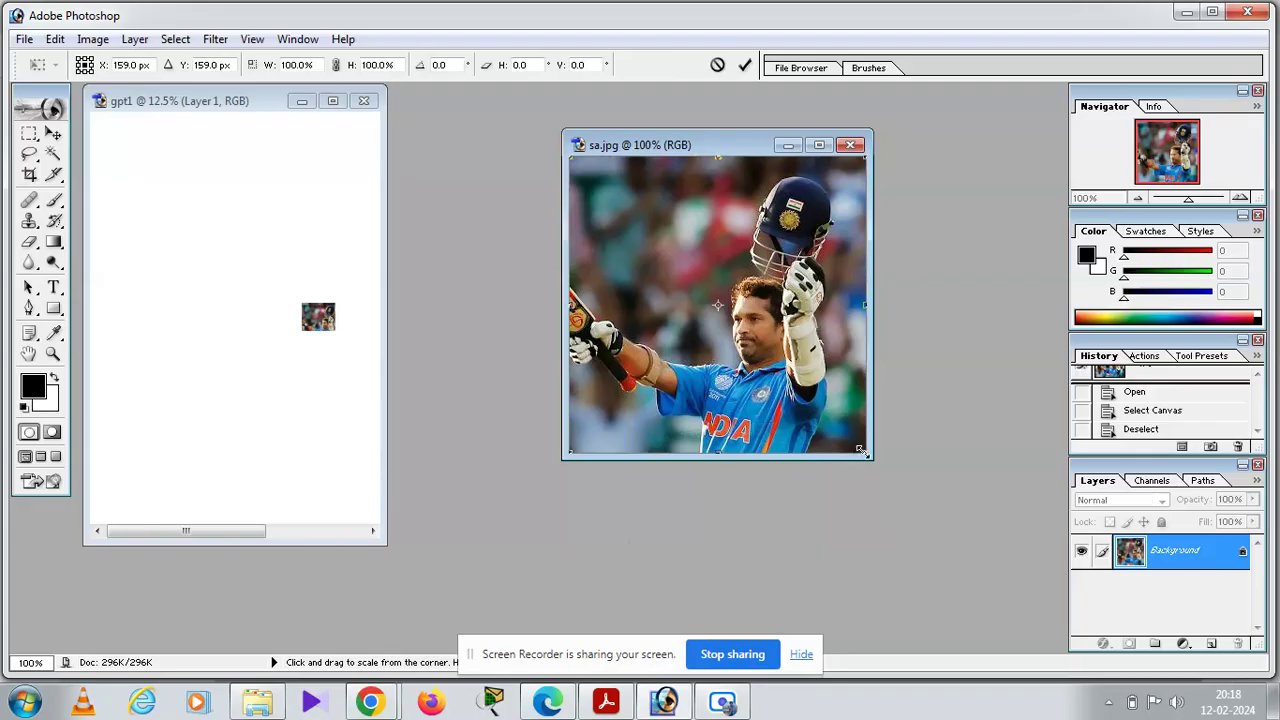
{"action": "left_click_drag", "start_coordinate": [861, 450], "coordinate": [850, 409]}
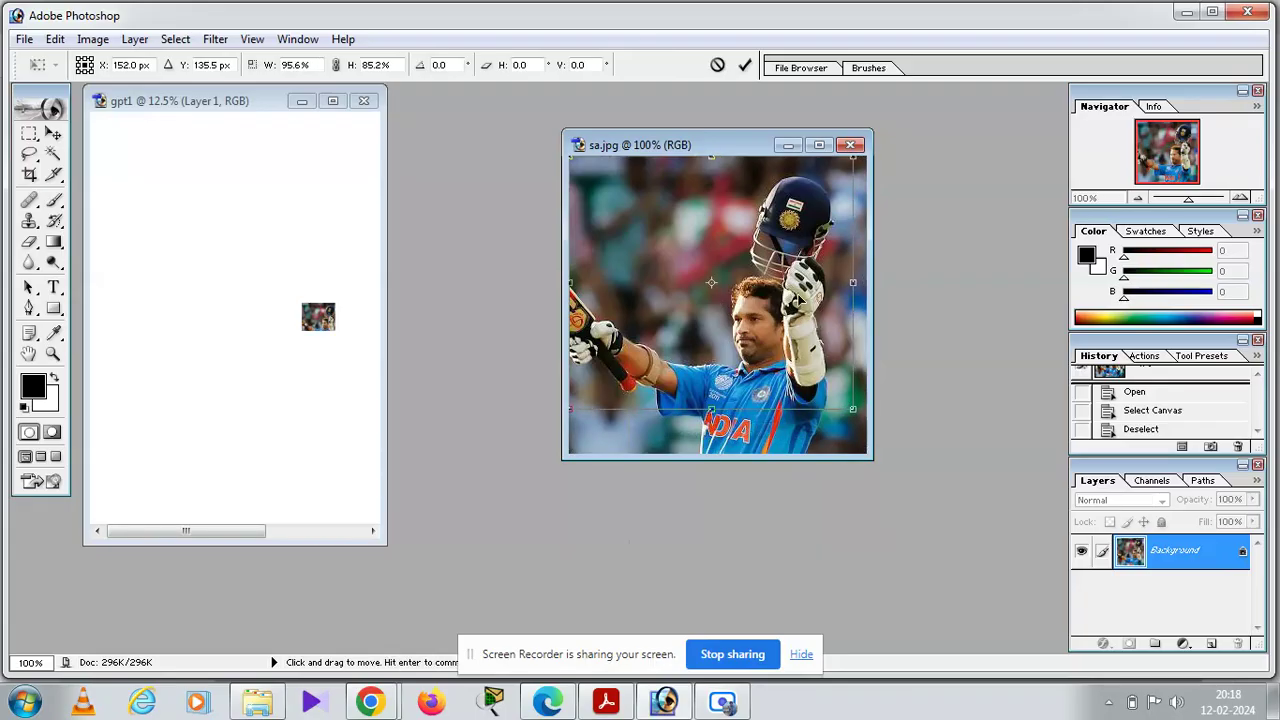
{"action": "left_click_drag", "start_coordinate": [711, 283], "coordinate": [270, 224]}
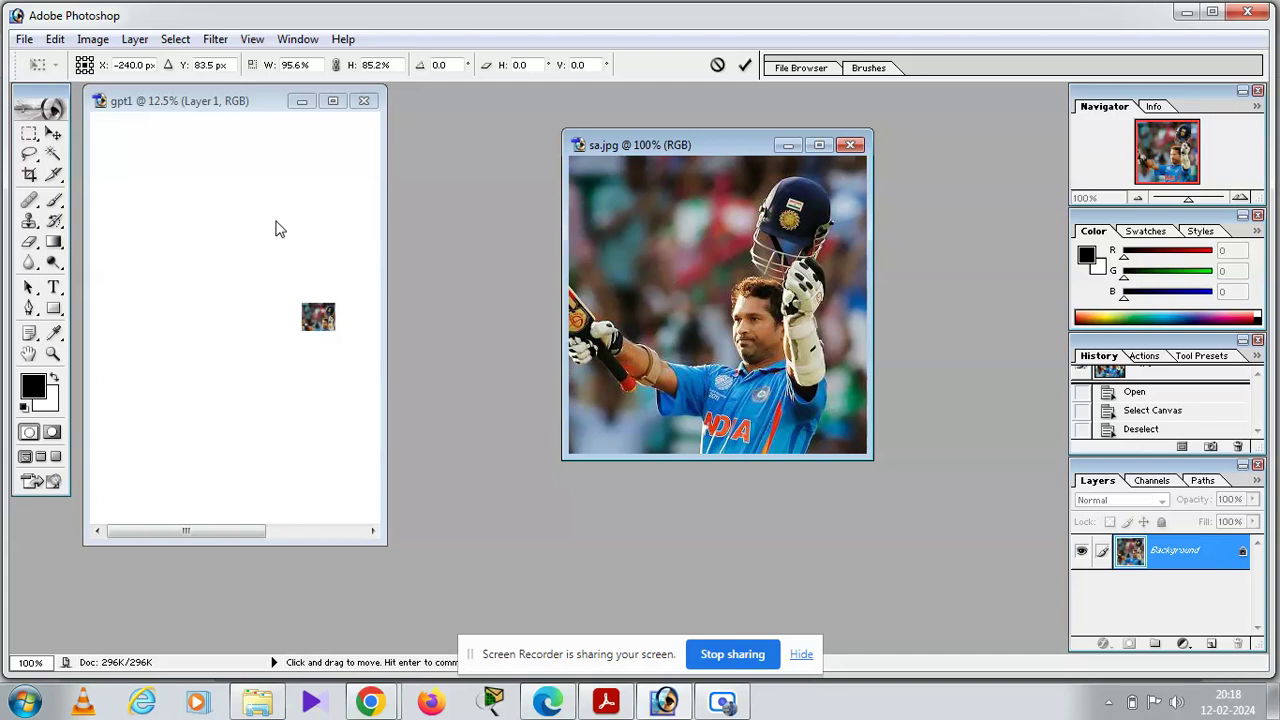
- Close sa.jpg without applying the transformation, and close gpt1 without saving its changes
{"action": "left_click", "coordinate": [850, 146]}
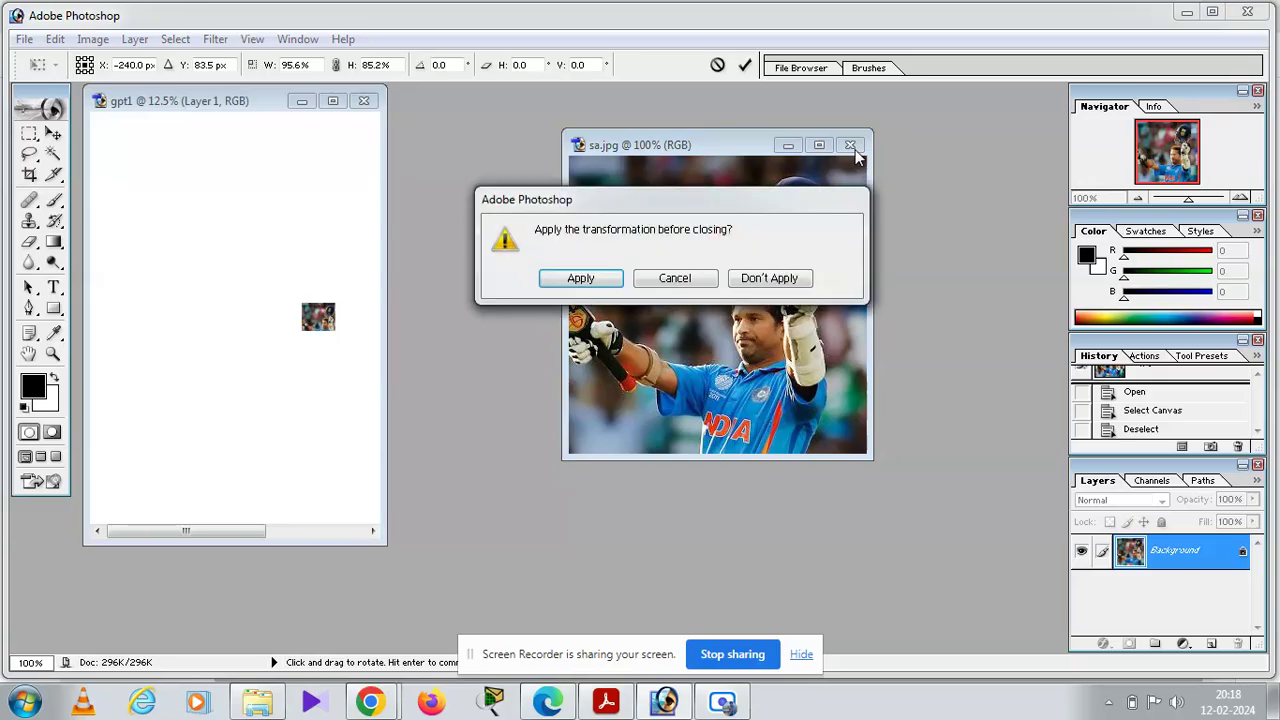
{"action": "left_click", "coordinate": [748, 279]}
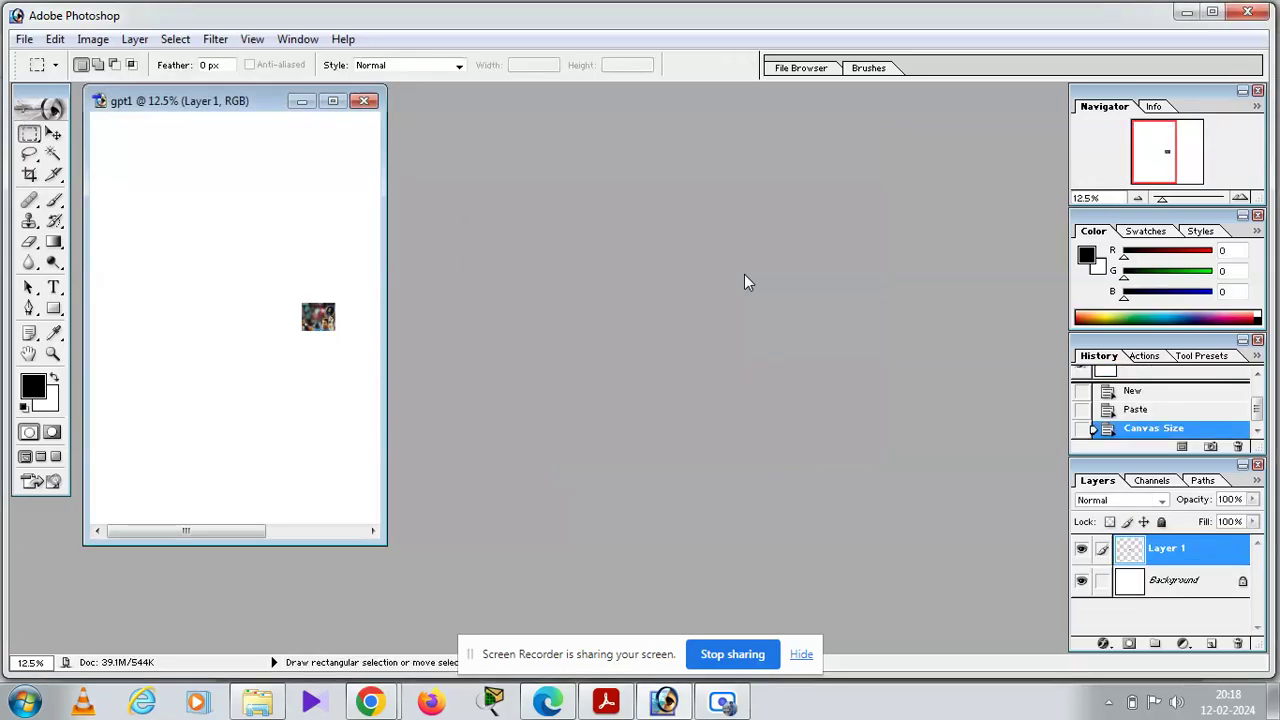
{"action": "left_click", "coordinate": [364, 101]}
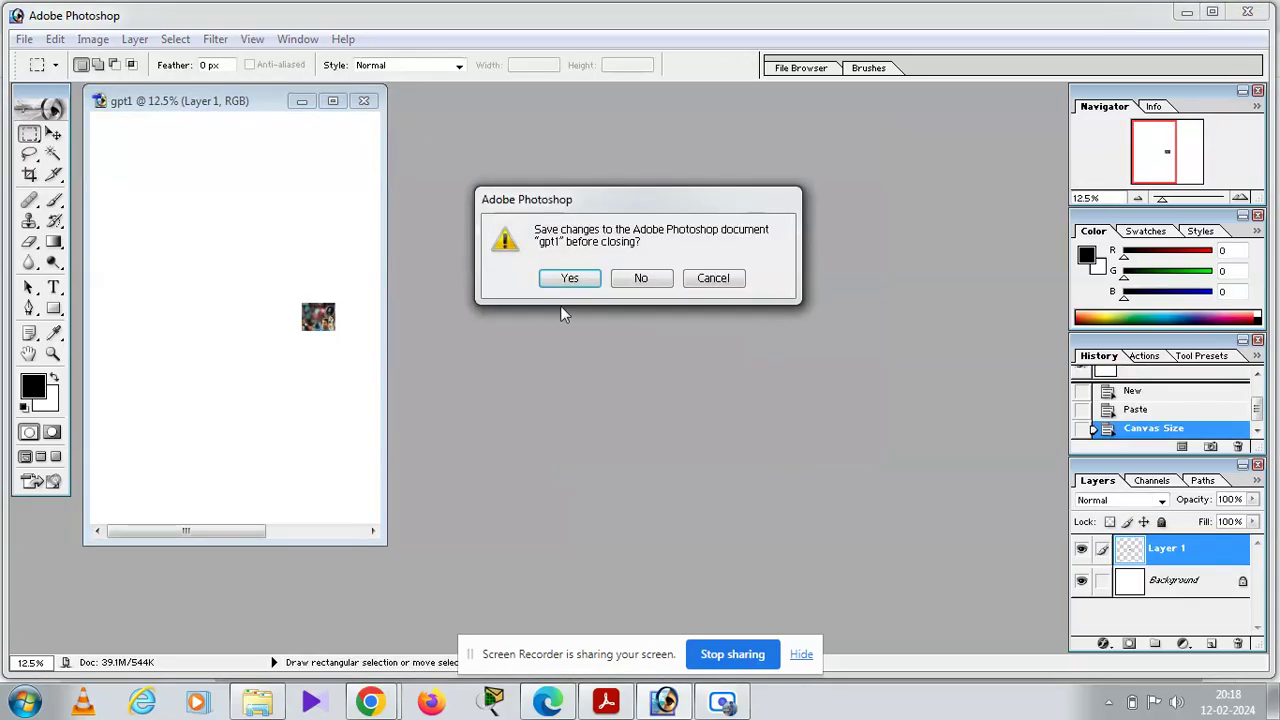
{"action": "left_click", "coordinate": [663, 278]}
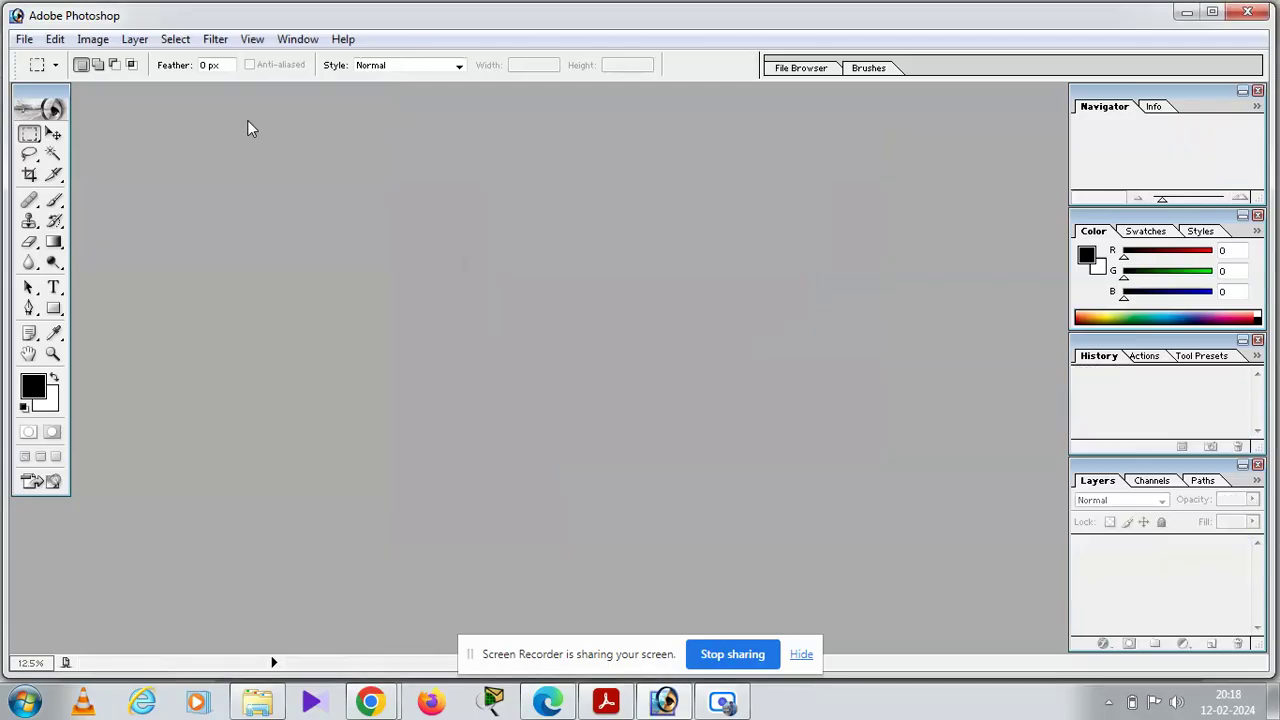
- Create a new white RGB document of 286 by 240 pixels at 72 pixels/inch
{"action": "left_click", "coordinate": [24, 39]}
{"action": "left_click", "coordinate": [52, 61]}
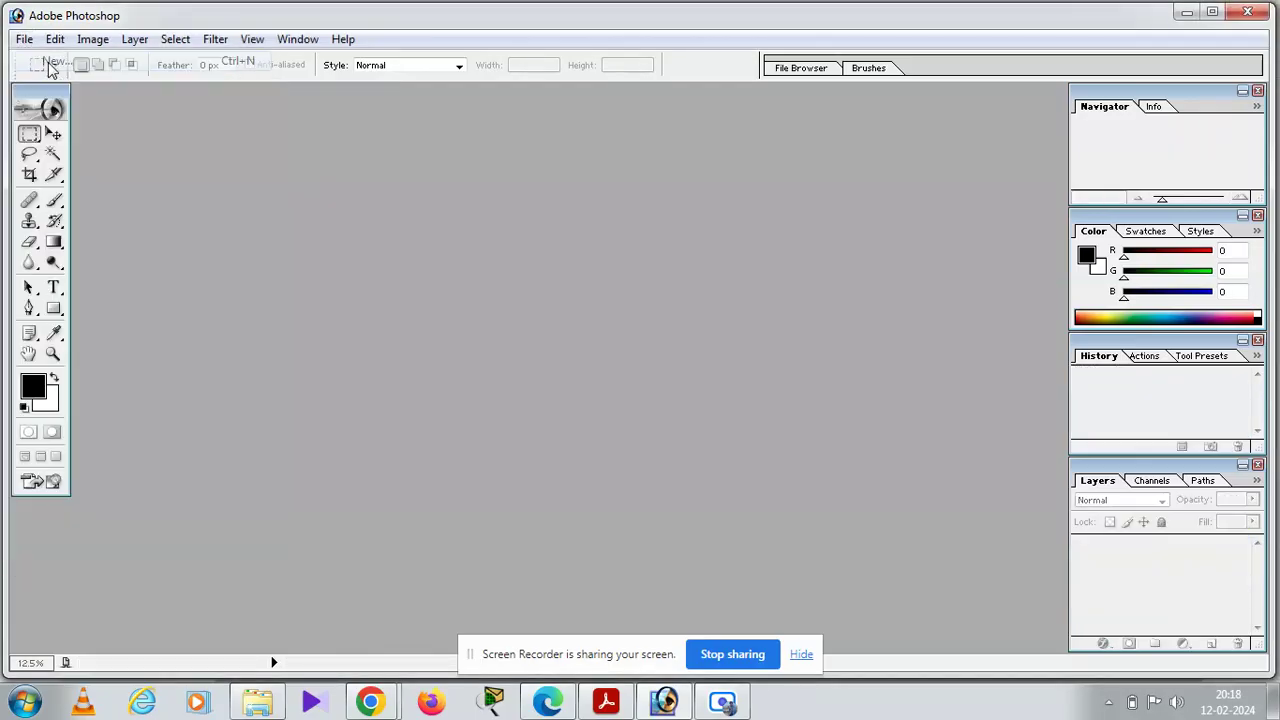
{"action": "left_click", "coordinate": [812, 238]}
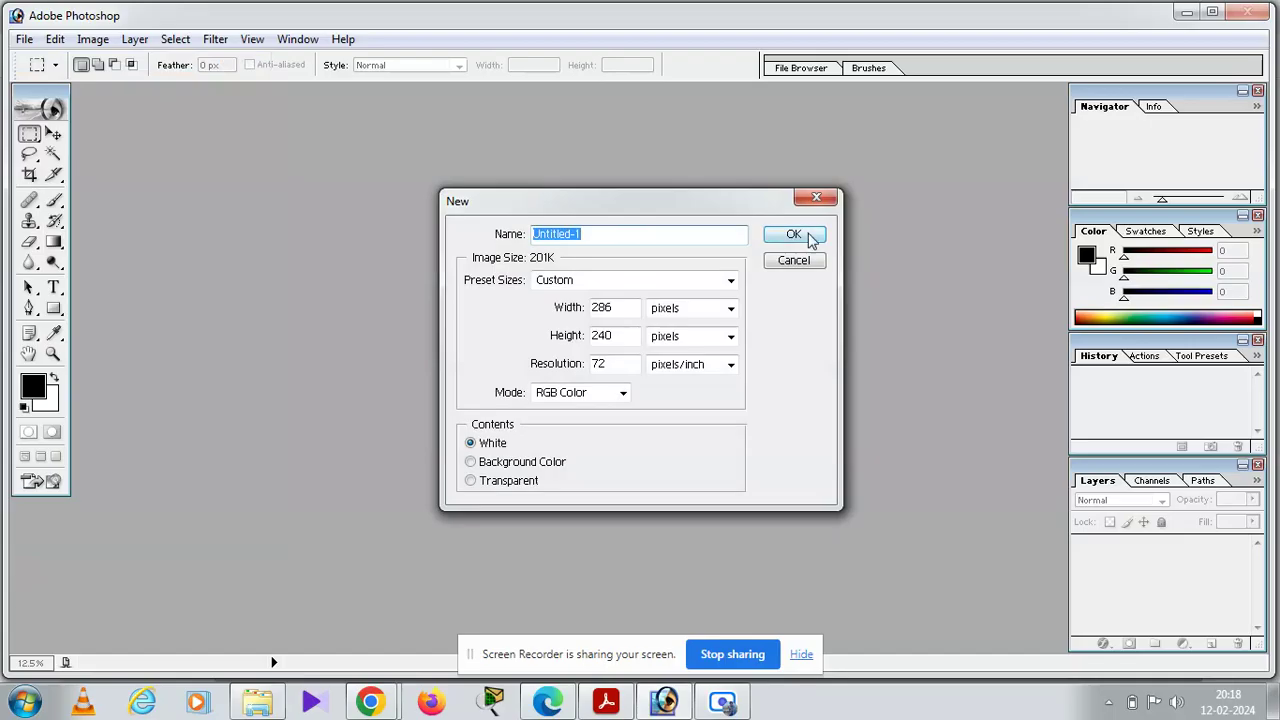
- Open the JPG image "sa" from the Desktop and place its window beside the blank document
{"action": "left_click", "coordinate": [28, 39]}
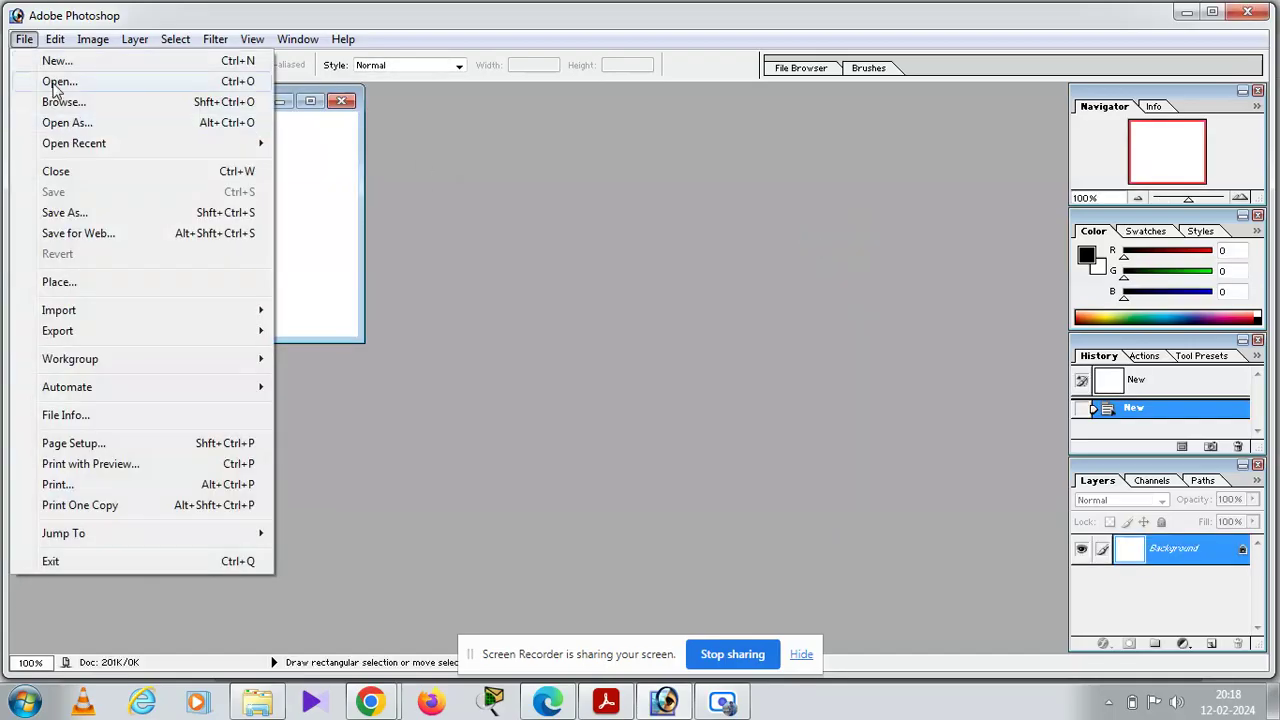
{"action": "left_click", "coordinate": [54, 81]}
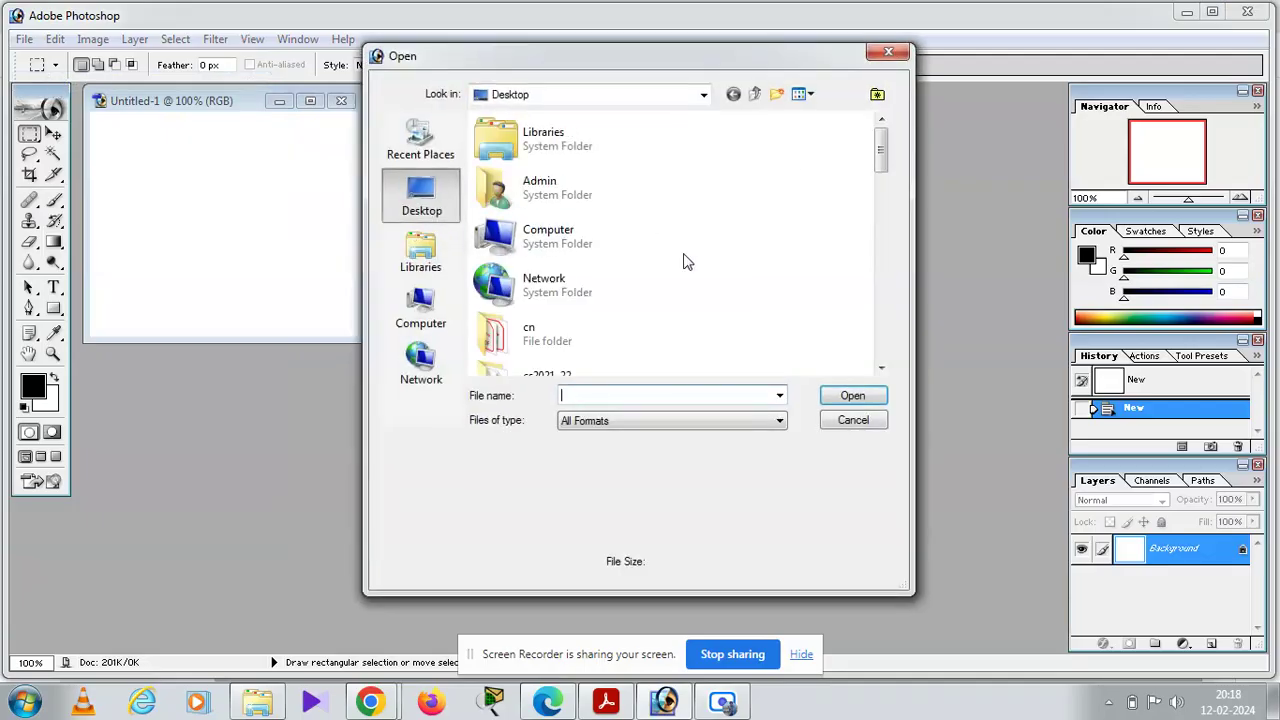
{"action": "left_click_drag", "start_coordinate": [881, 148], "coordinate": [880, 345]}
{"action": "left_click", "coordinate": [590, 370]}
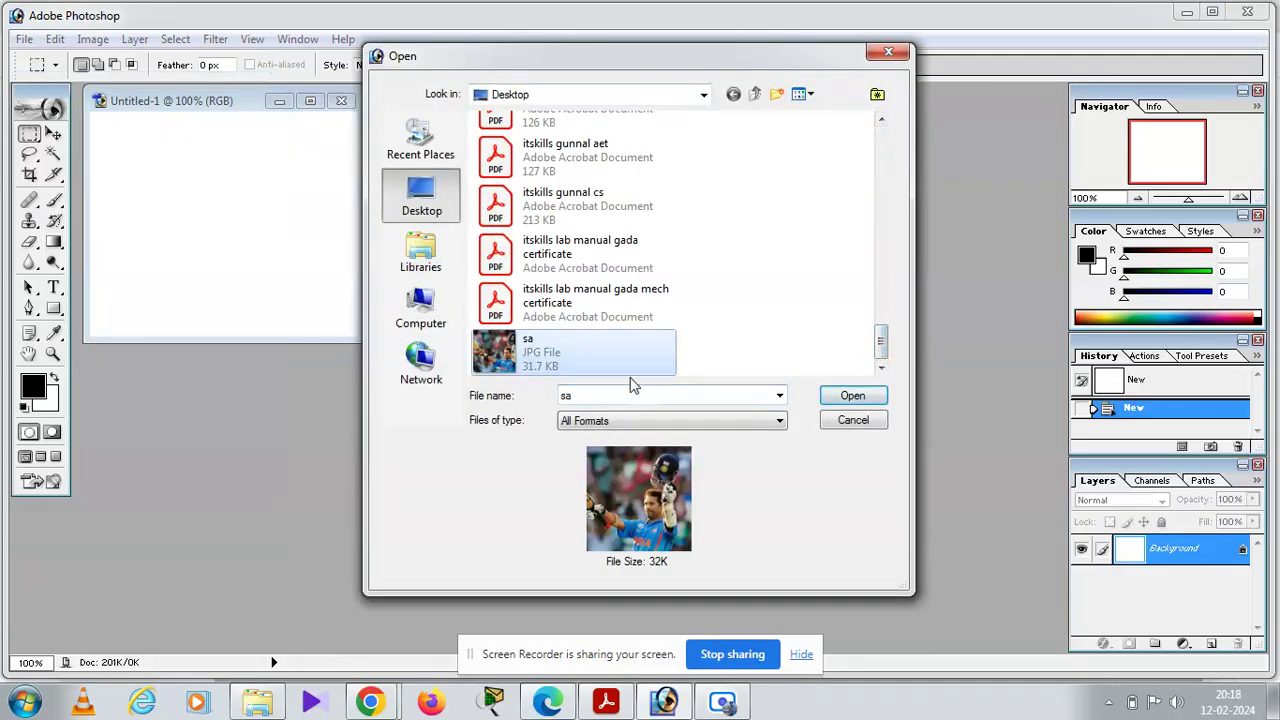
{"action": "left_click", "coordinate": [832, 396]}
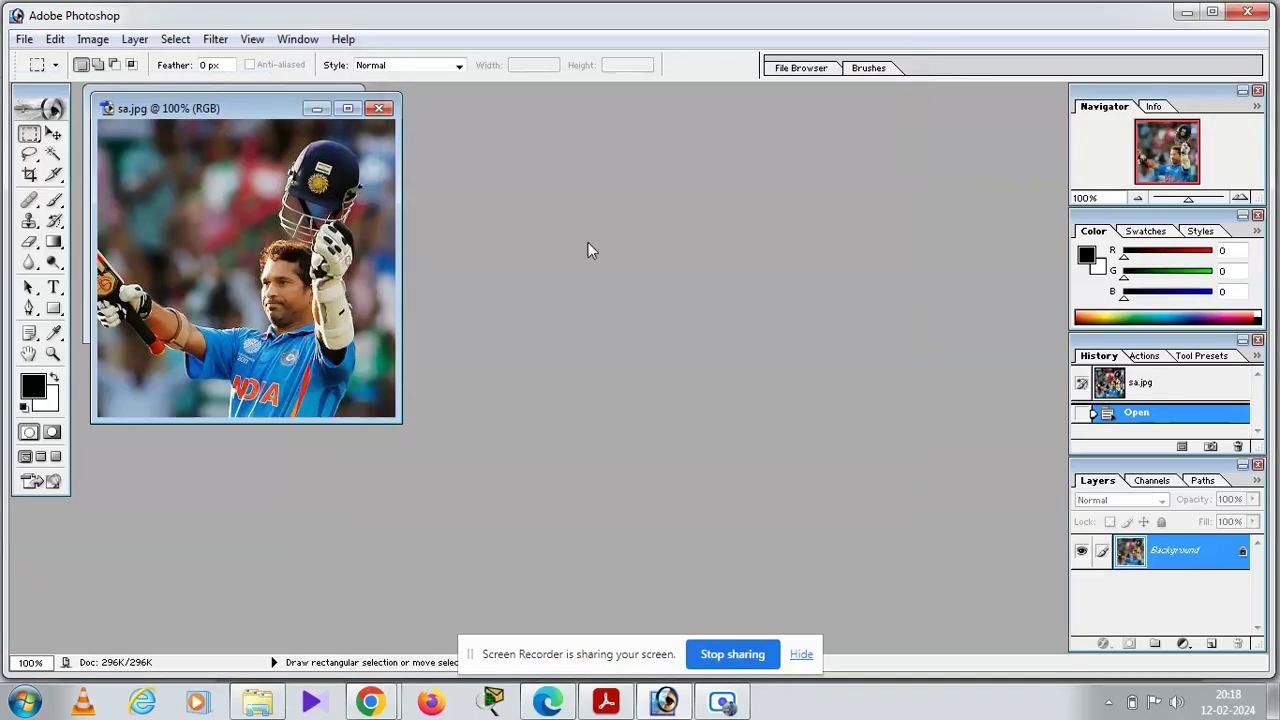
{"action": "left_click_drag", "start_coordinate": [230, 106], "coordinate": [656, 154]}
- Select all of sa.jpg with the selection outline scaled to 94% height, and paste the image into the blank document
{"action": "right_click", "coordinate": [676, 202]}
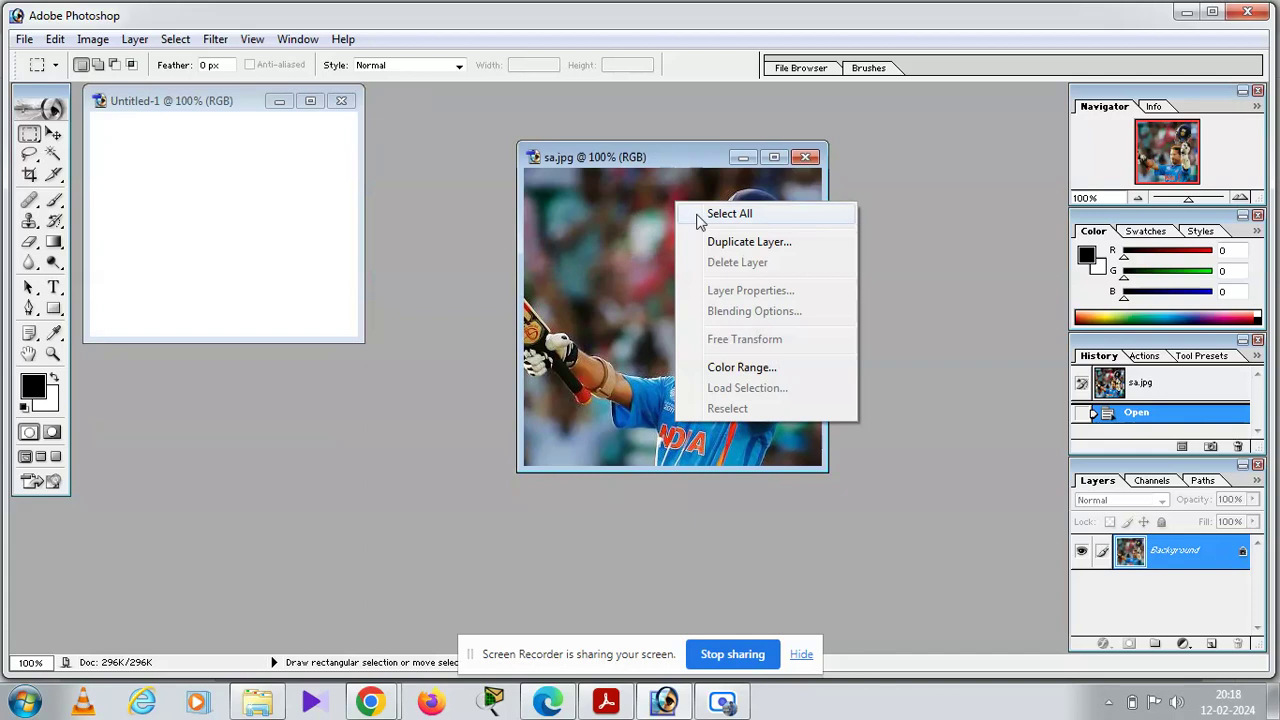
{"action": "left_click", "coordinate": [729, 214]}
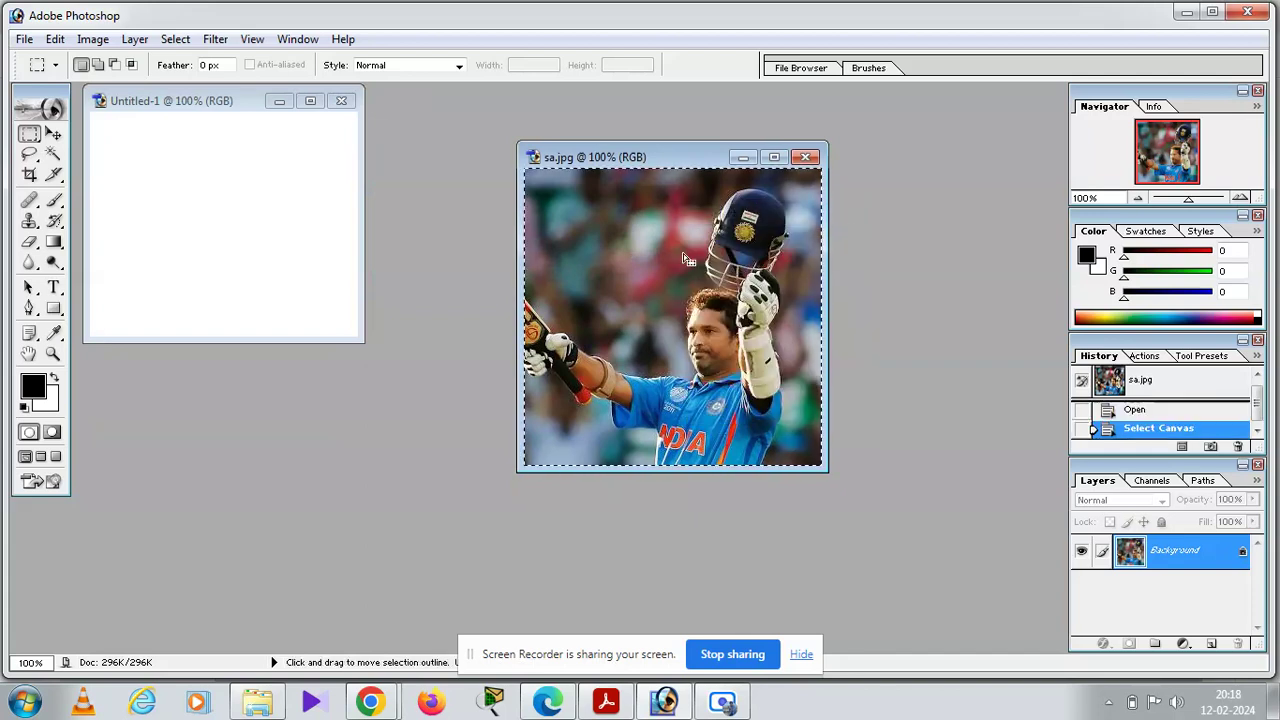
{"action": "right_click", "coordinate": [683, 254]}
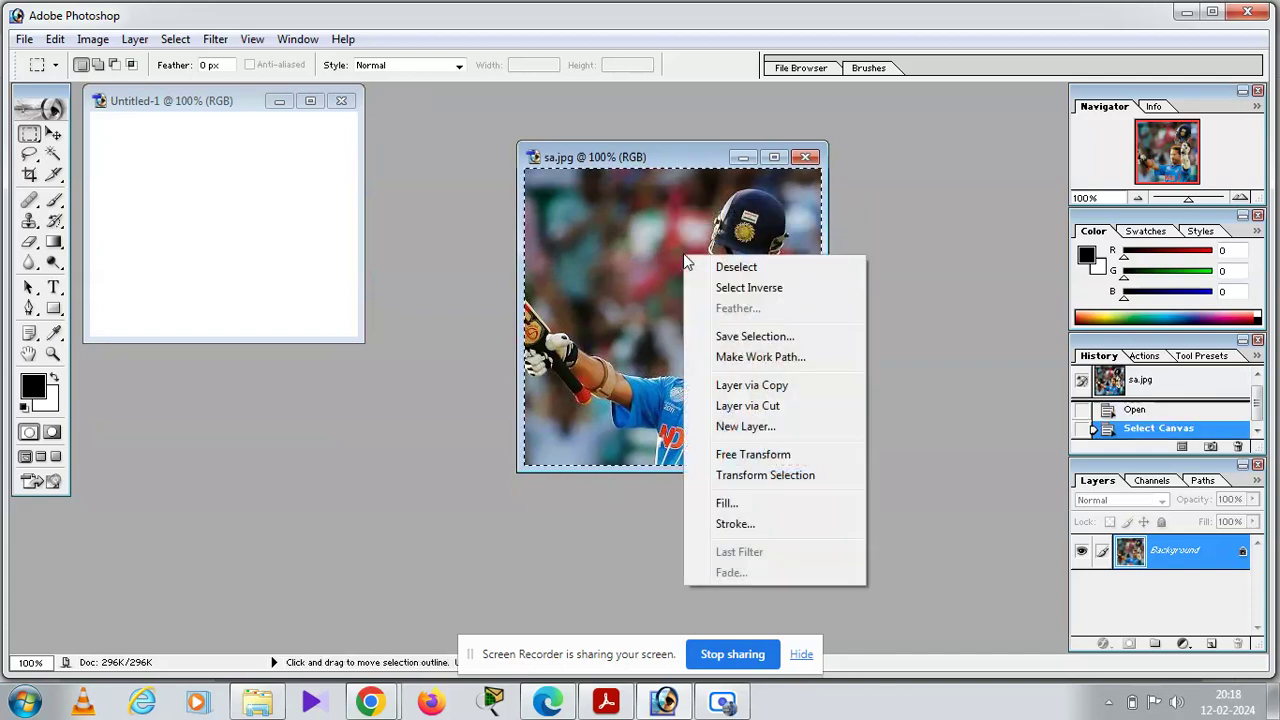
{"action": "left_click", "coordinate": [723, 477]}
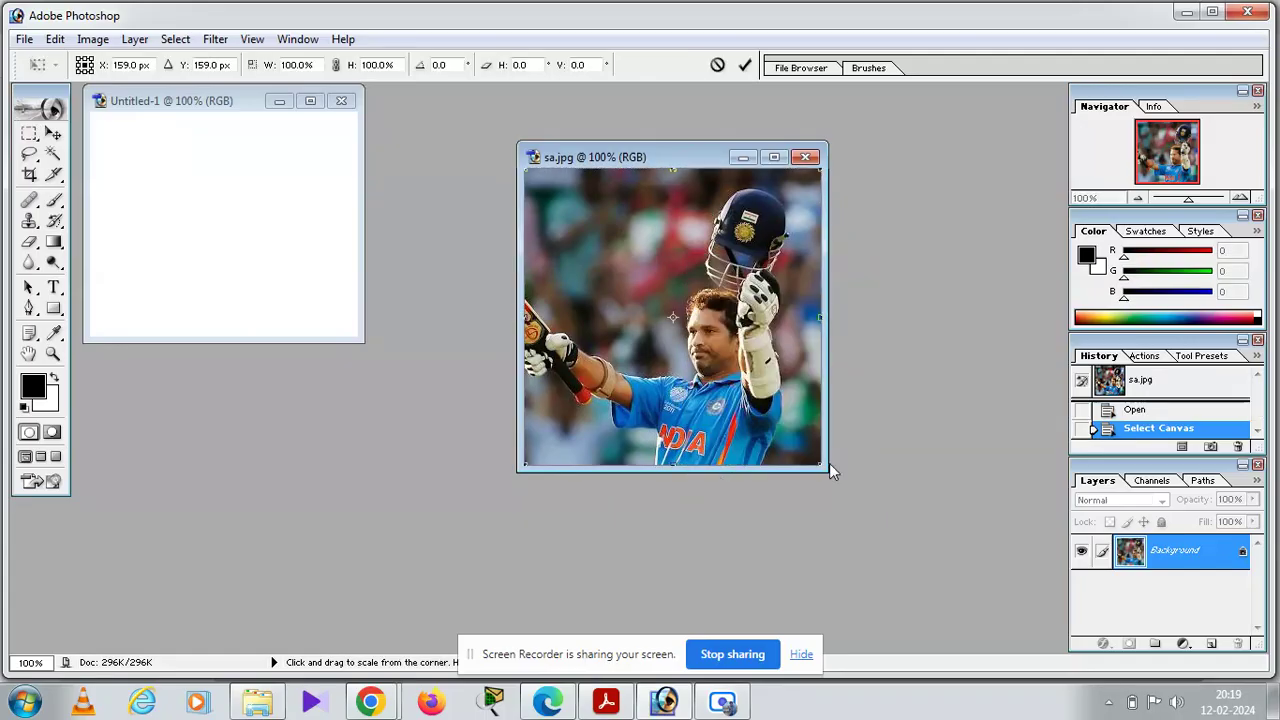
{"action": "left_click_drag", "start_coordinate": [818, 463], "coordinate": [814, 446]}
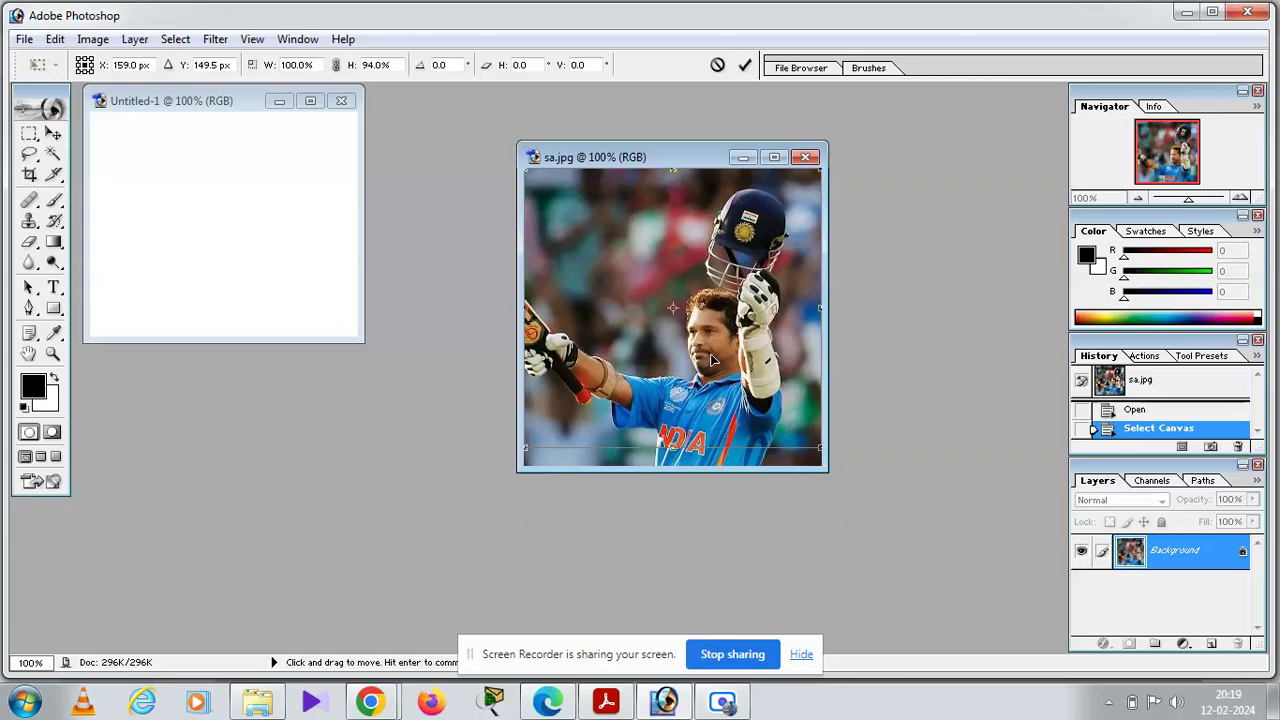
{"action": "left_click", "coordinate": [197, 220]}
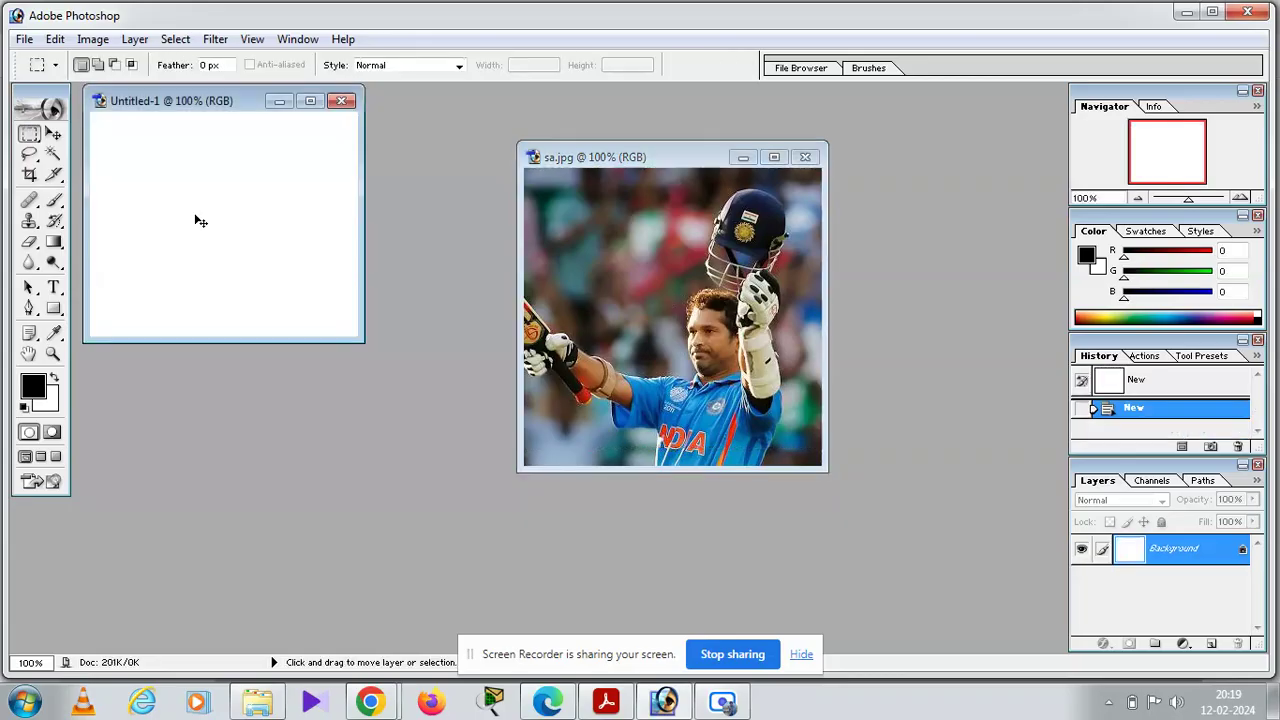
{"action": "key", "text": "ctrl+v"}
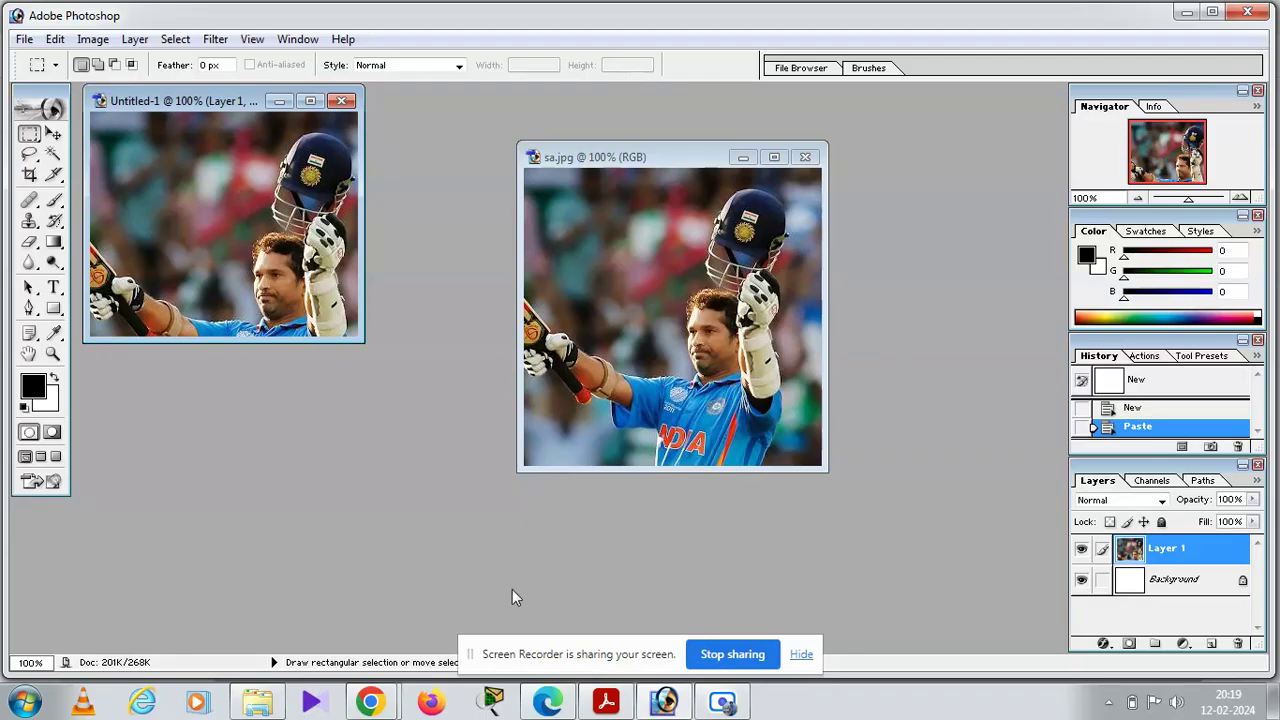
- Switch to the syllabus PDF in Acrobat and check the remaining item of the canvas and image exercise
{"action": "left_click", "coordinate": [605, 701]}
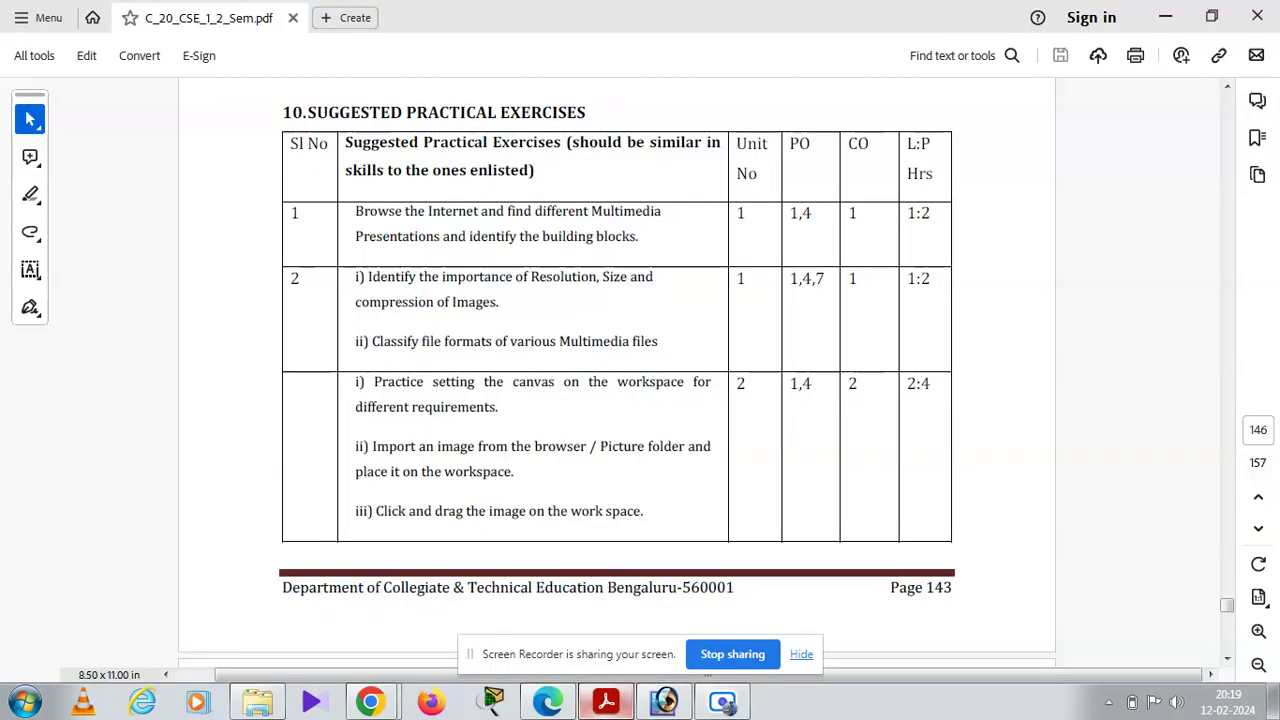
{"action": "scroll", "coordinate": [617, 375], "scroll_direction": "down", "scroll_amount": 3}
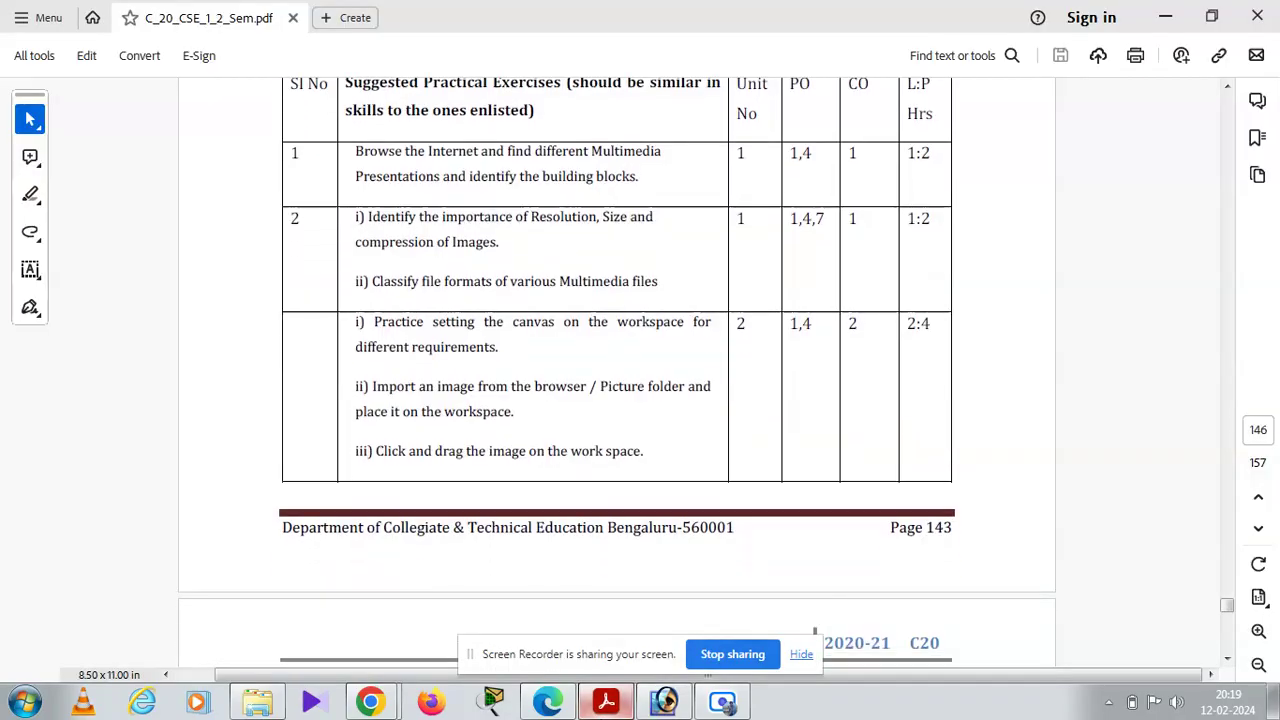
{"action": "scroll", "coordinate": [617, 375], "scroll_direction": "down", "scroll_amount": 1}
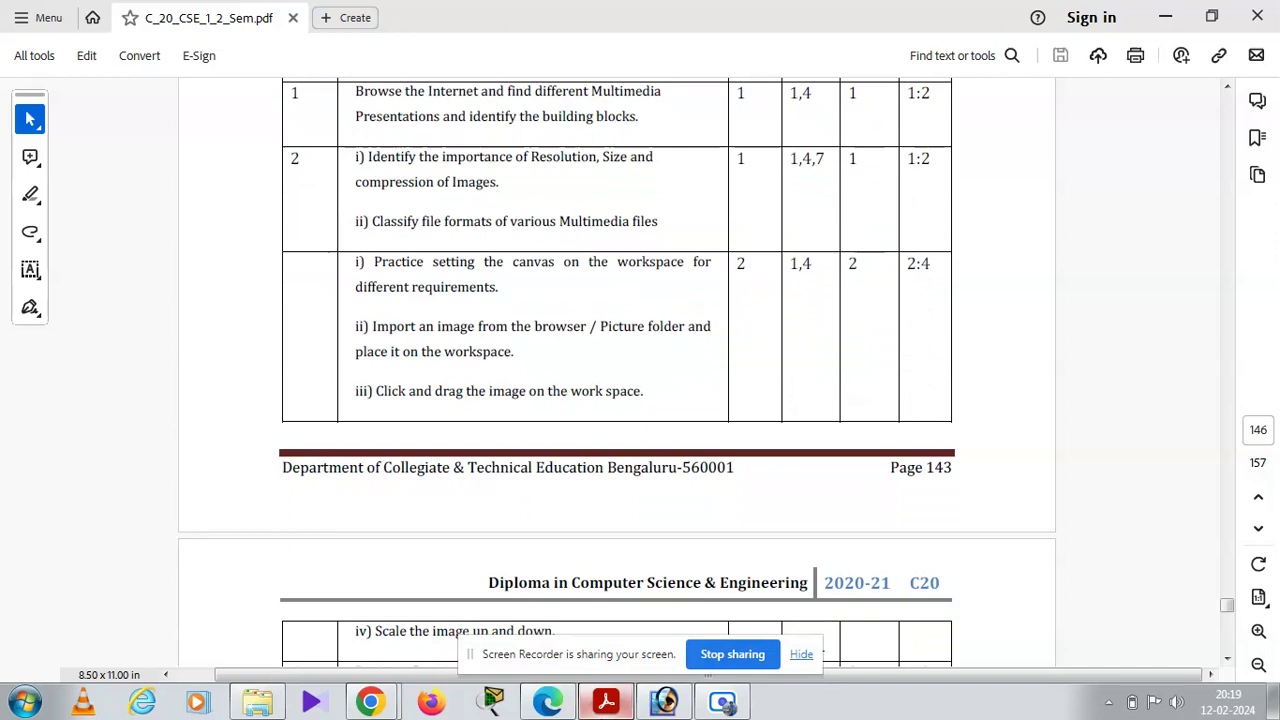
{"action": "key", "text": "Down"}
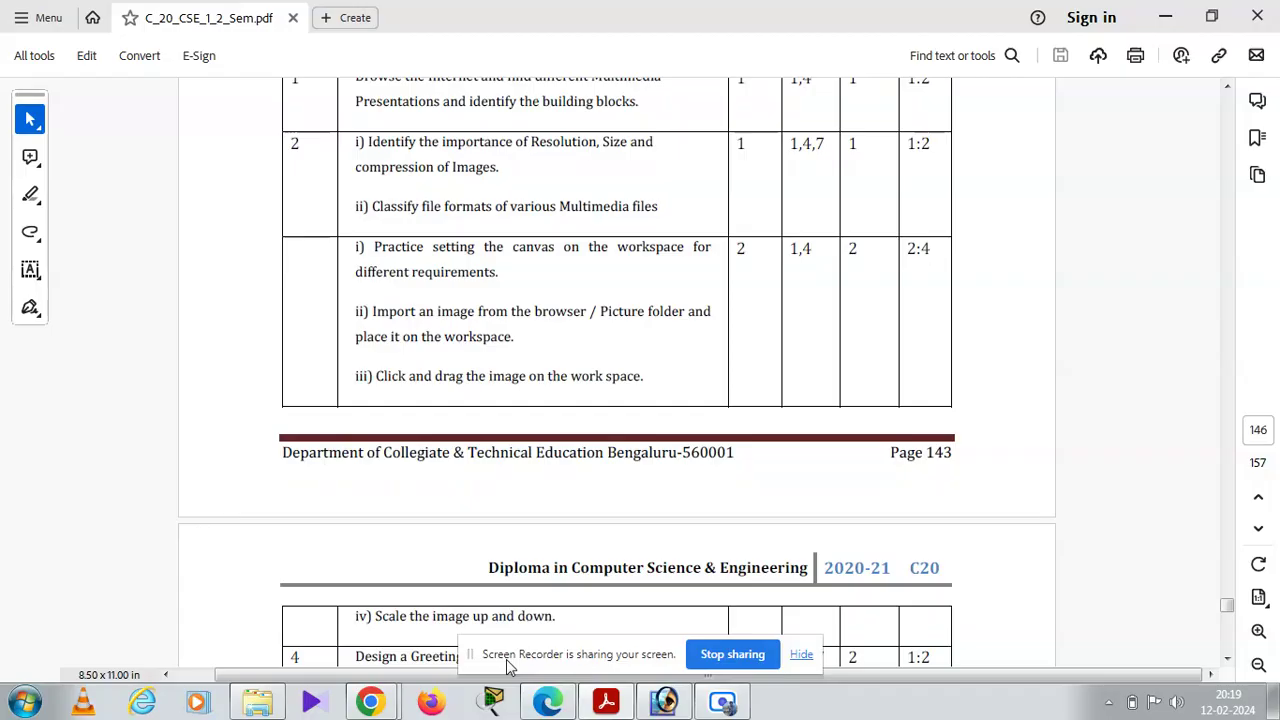
- Switch back to Photoshop and scale the document with the pasted image to 300 pixels wide, keeping its proportions constrained
{"action": "left_click", "coordinate": [667, 703]}
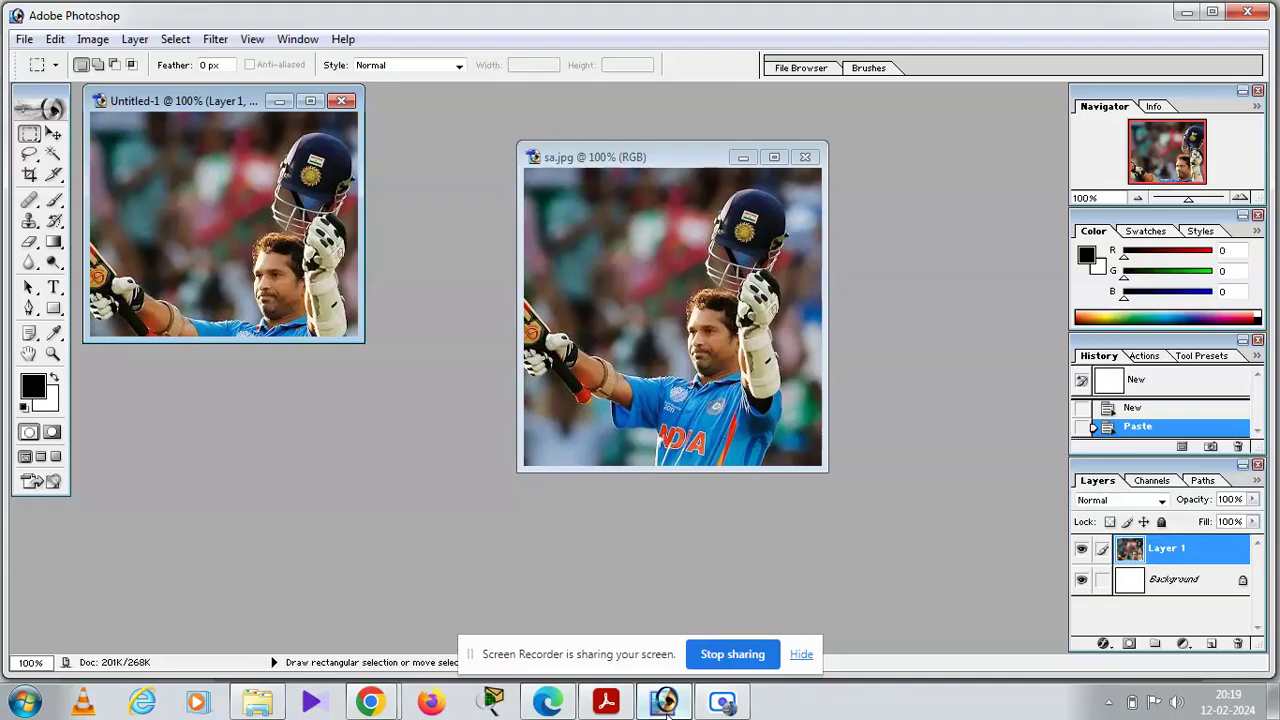
{"action": "left_click", "coordinate": [87, 41]}
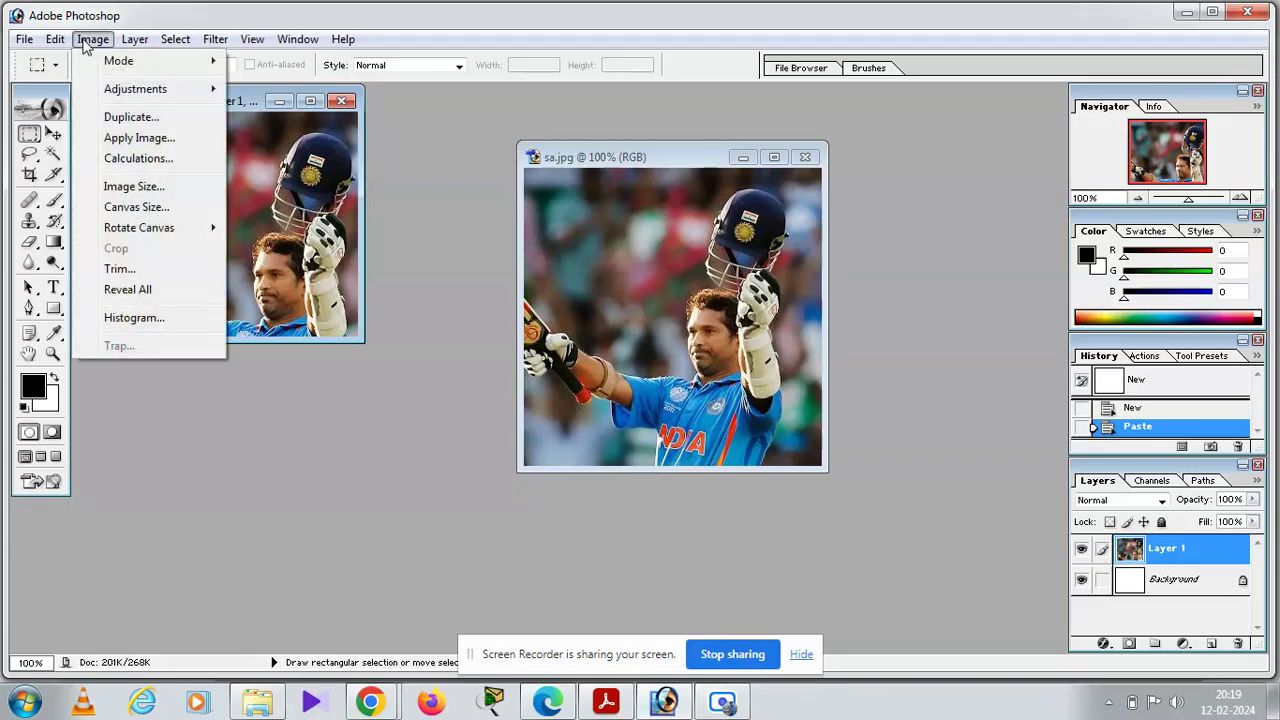
{"action": "left_click", "coordinate": [123, 186]}
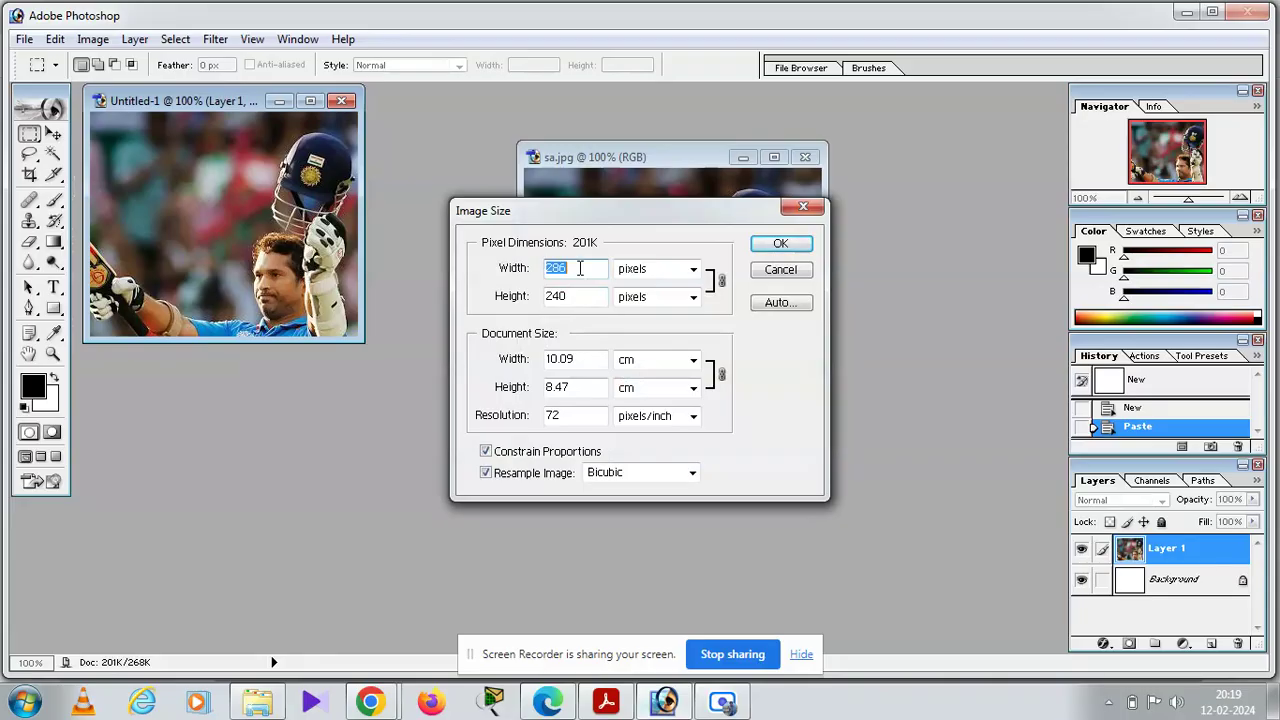
{"action": "type", "text": "300"}
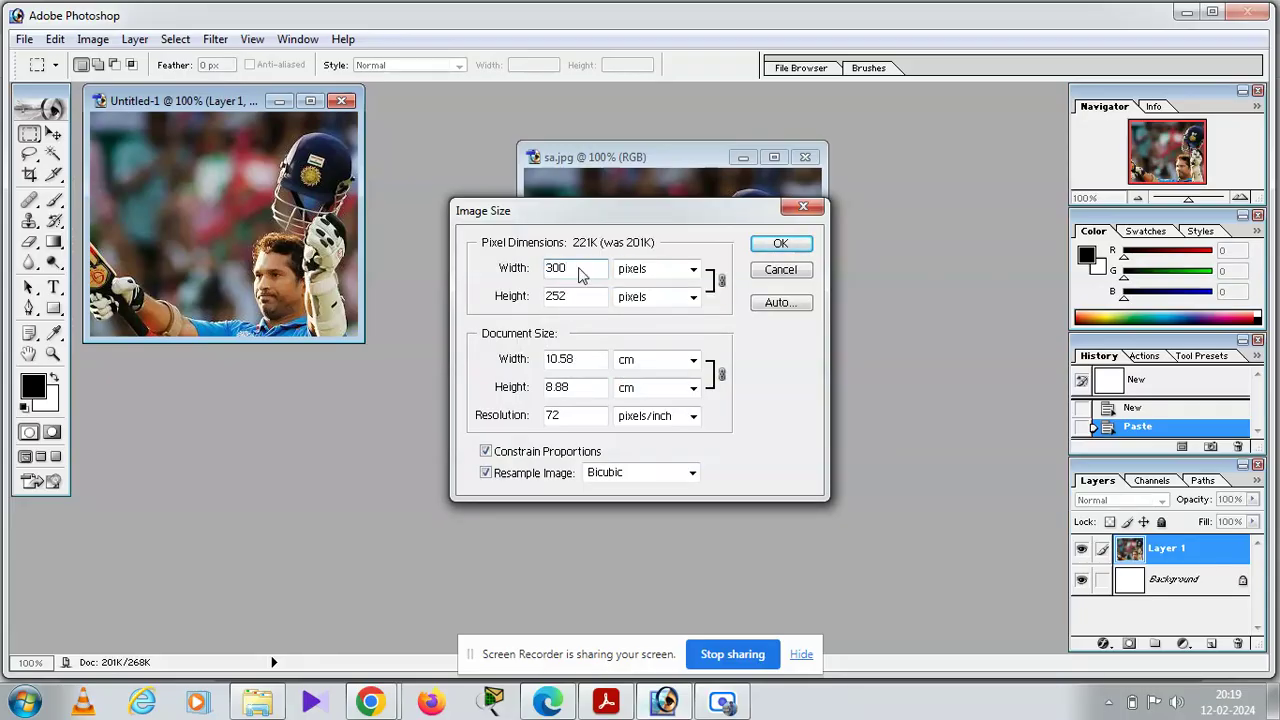
{"action": "left_click", "coordinate": [772, 248]}
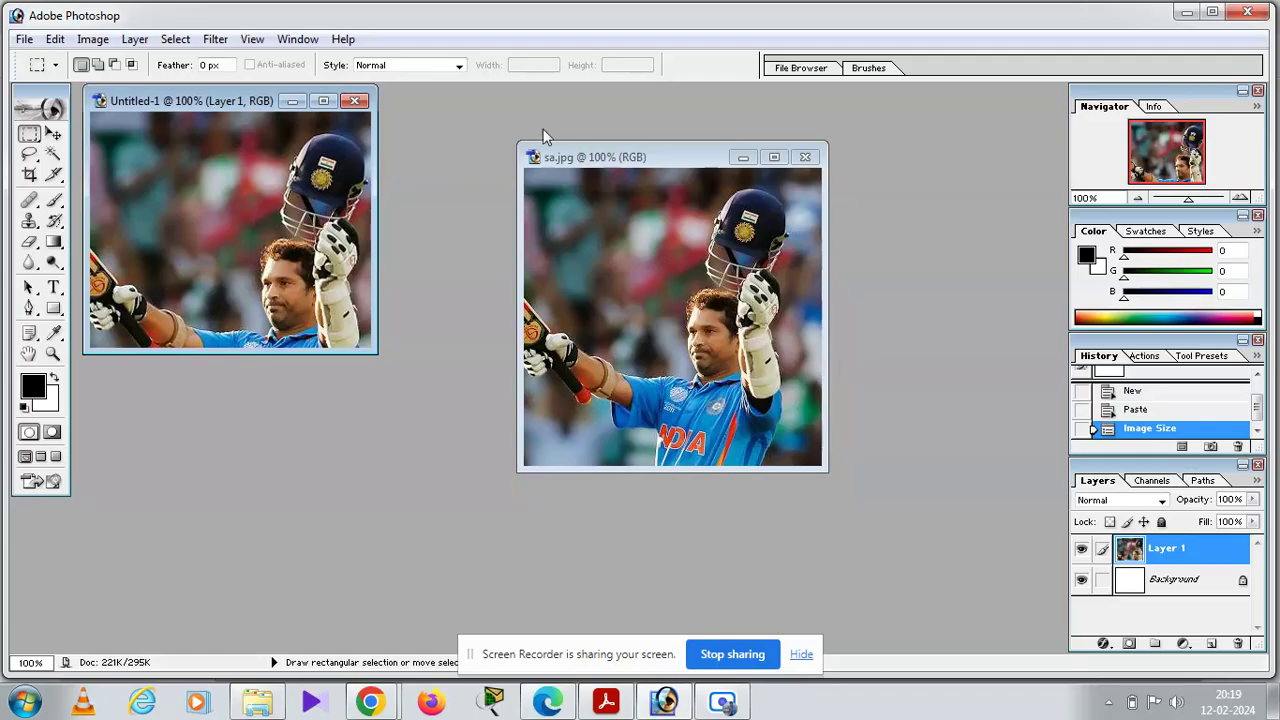
- Maximize the pasted image's document window and scale the image to 350 pixels wide with constrained proportions
{"action": "left_click", "coordinate": [324, 101]}
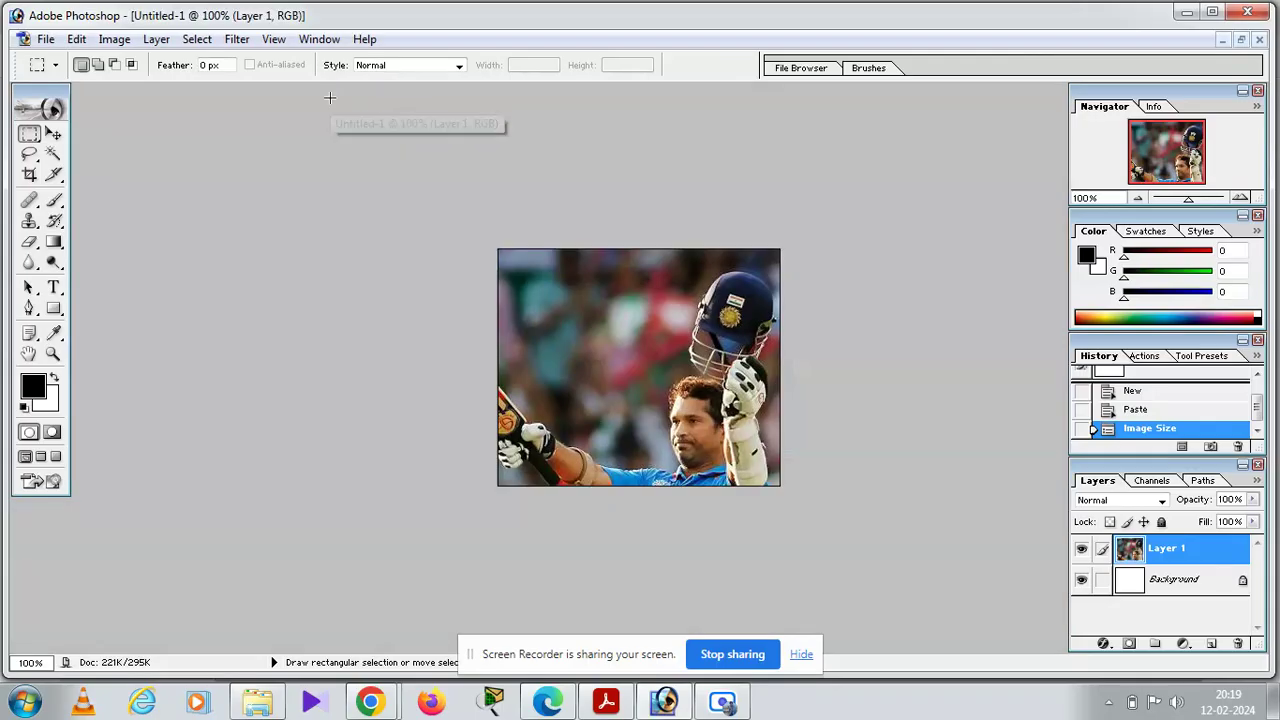
{"action": "left_click", "coordinate": [115, 40]}
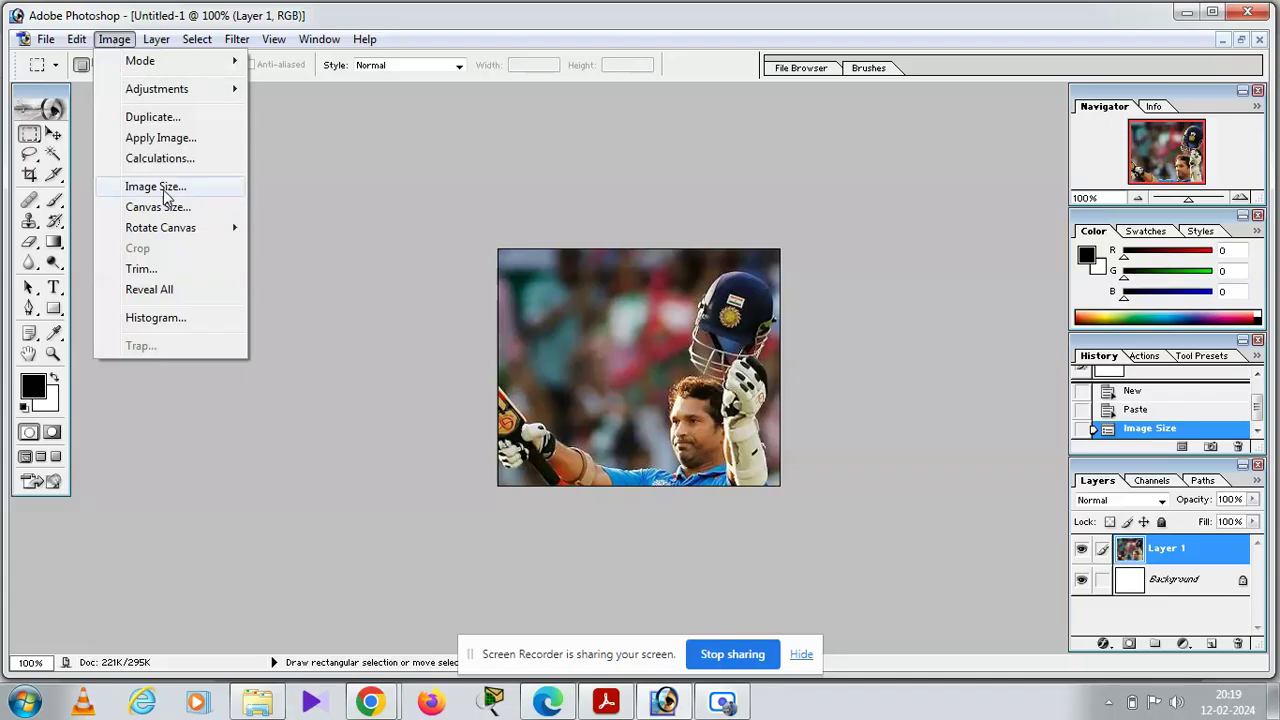
{"action": "left_click", "coordinate": [160, 188]}
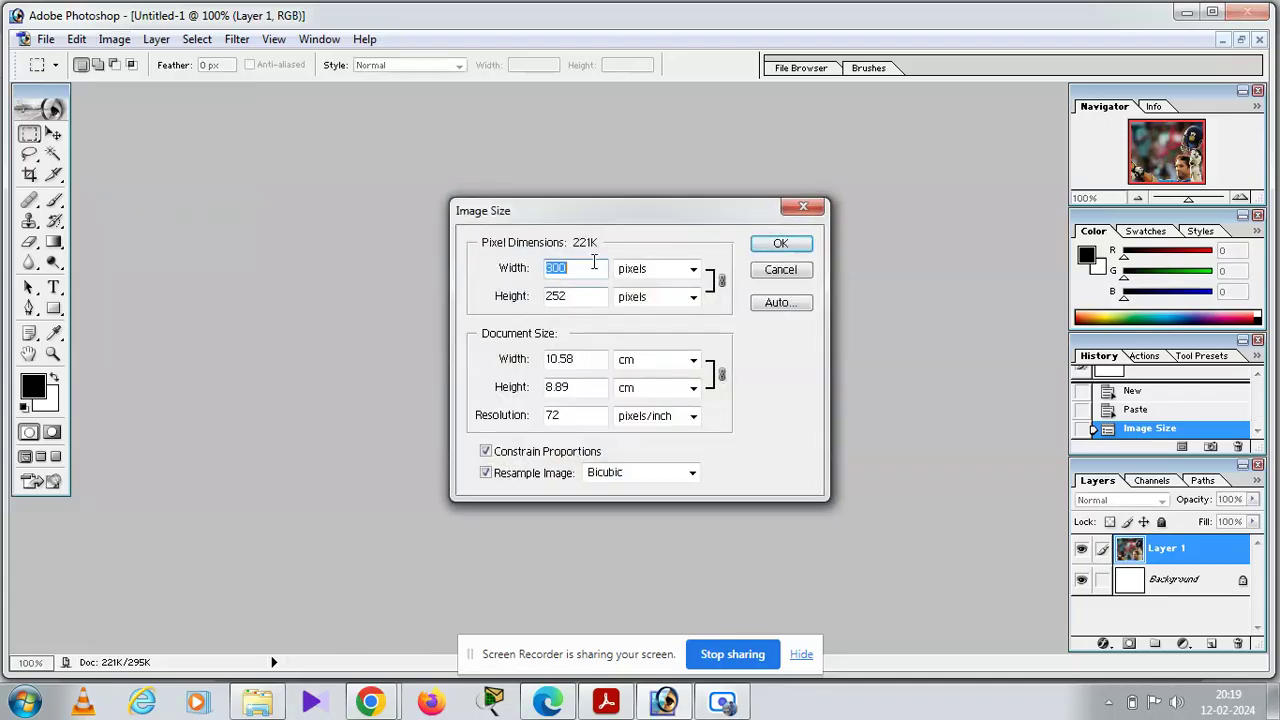
{"action": "type", "text": "350"}
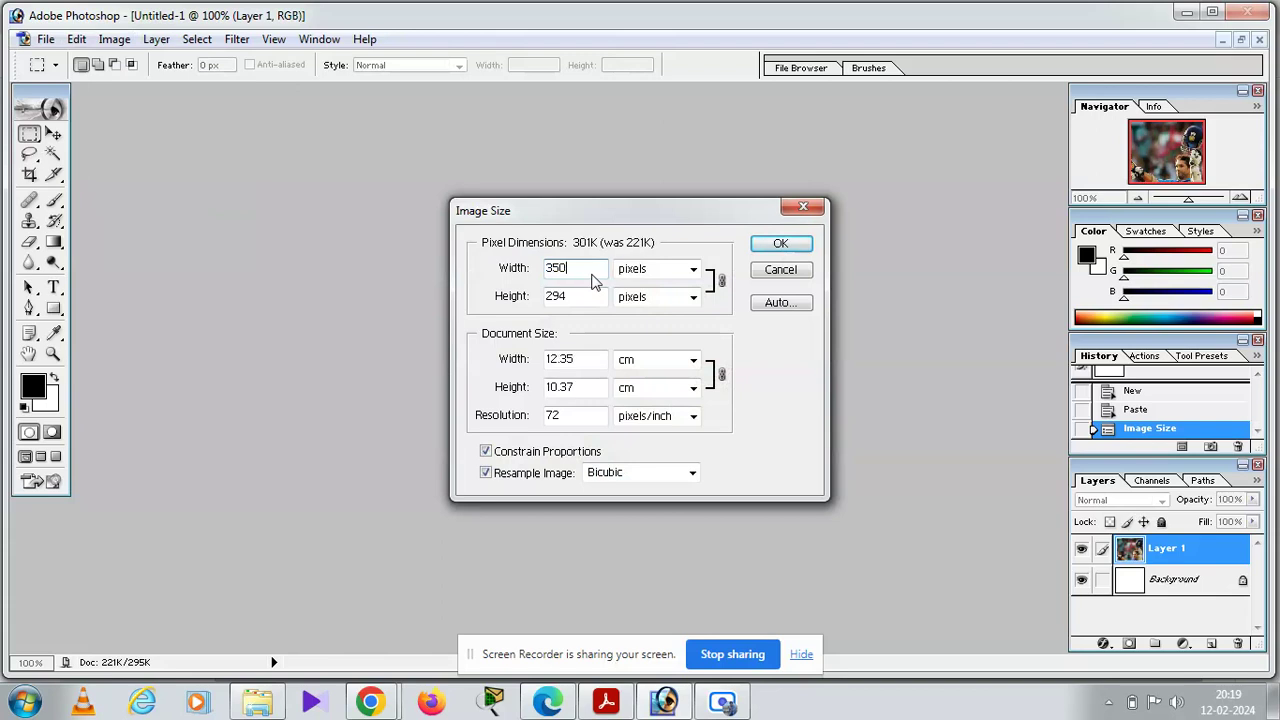
{"action": "left_click", "coordinate": [758, 246]}
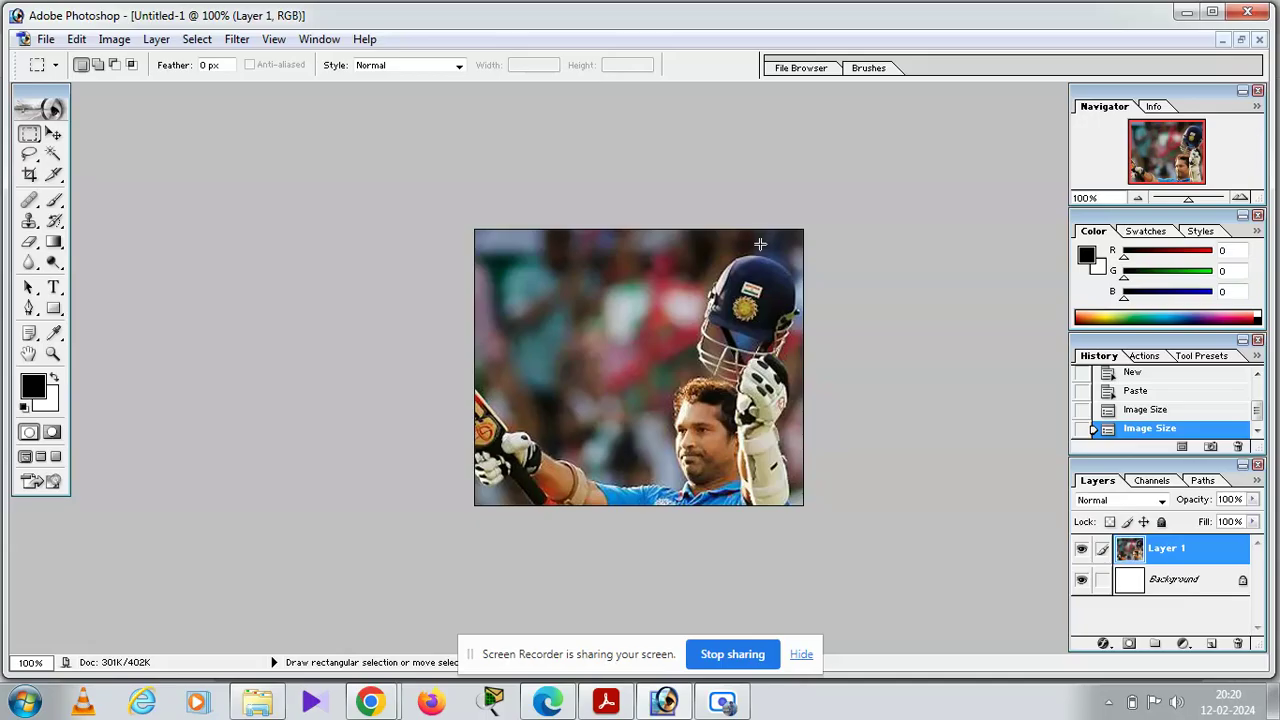
- Switch to the syllabus PDF in Acrobat and review the scaling item and the practical exercises that follow it
{"action": "left_click", "coordinate": [607, 701]}
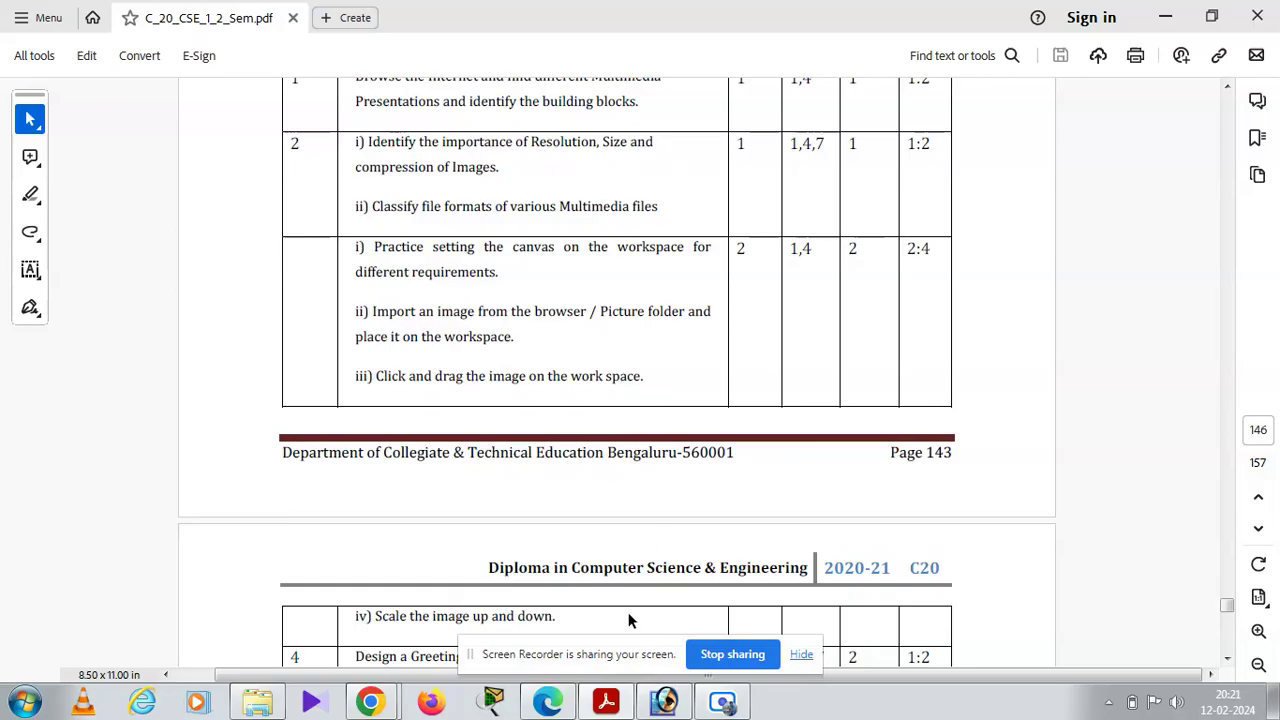
{"action": "left_click", "coordinate": [664, 702]}
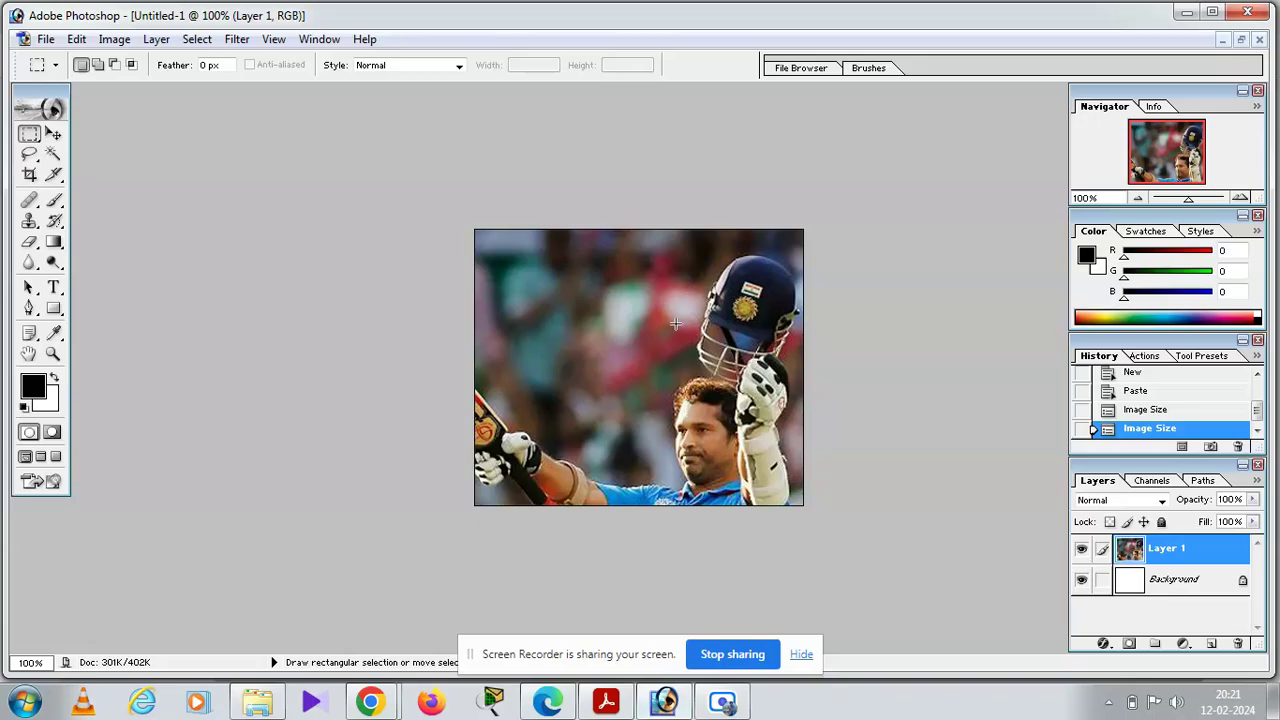
{"action": "left_click", "coordinate": [606, 700]}
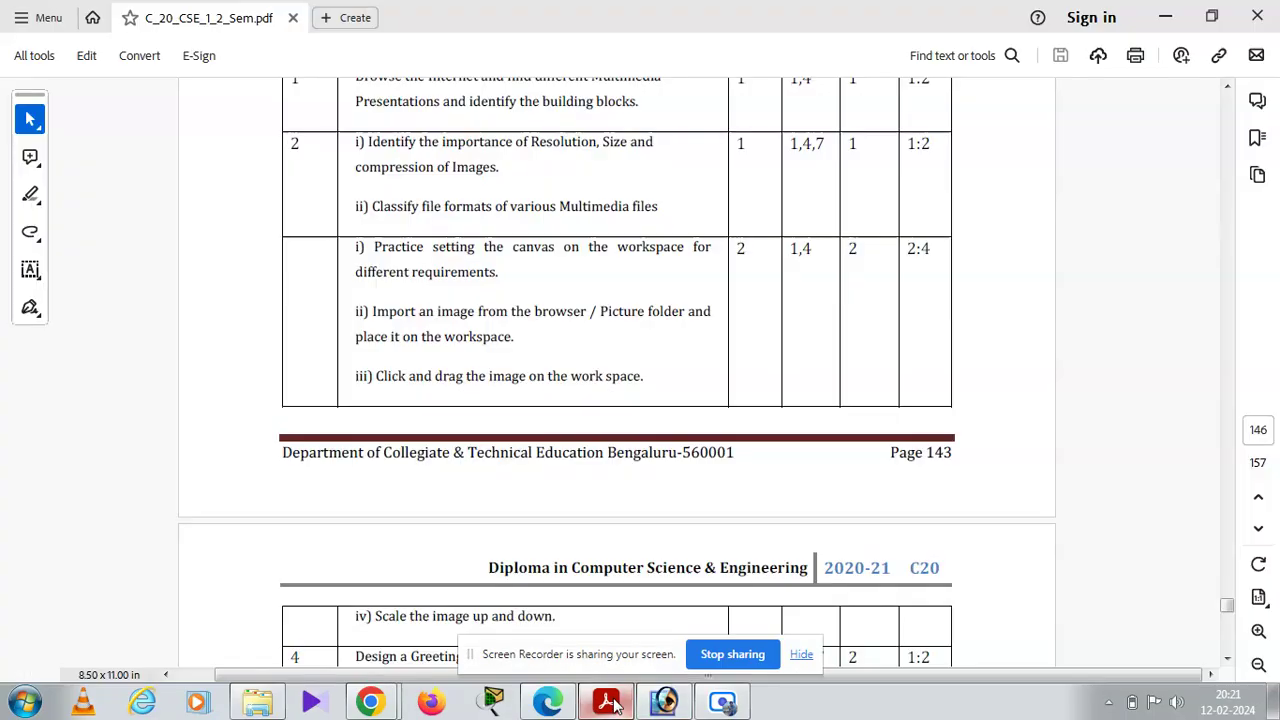
{"action": "scroll", "coordinate": [718, 495], "scroll_direction": "down", "scroll_amount": 3}
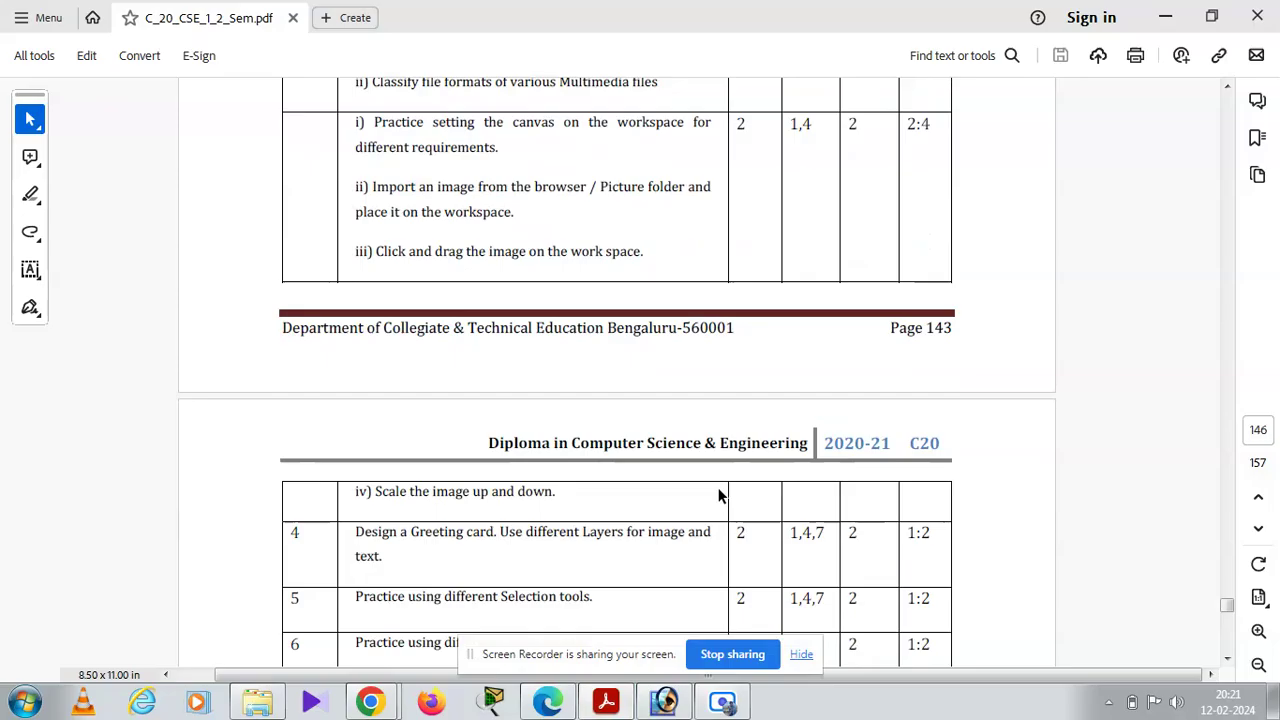
{"action": "scroll", "coordinate": [718, 493], "scroll_direction": "down", "scroll_amount": 1}
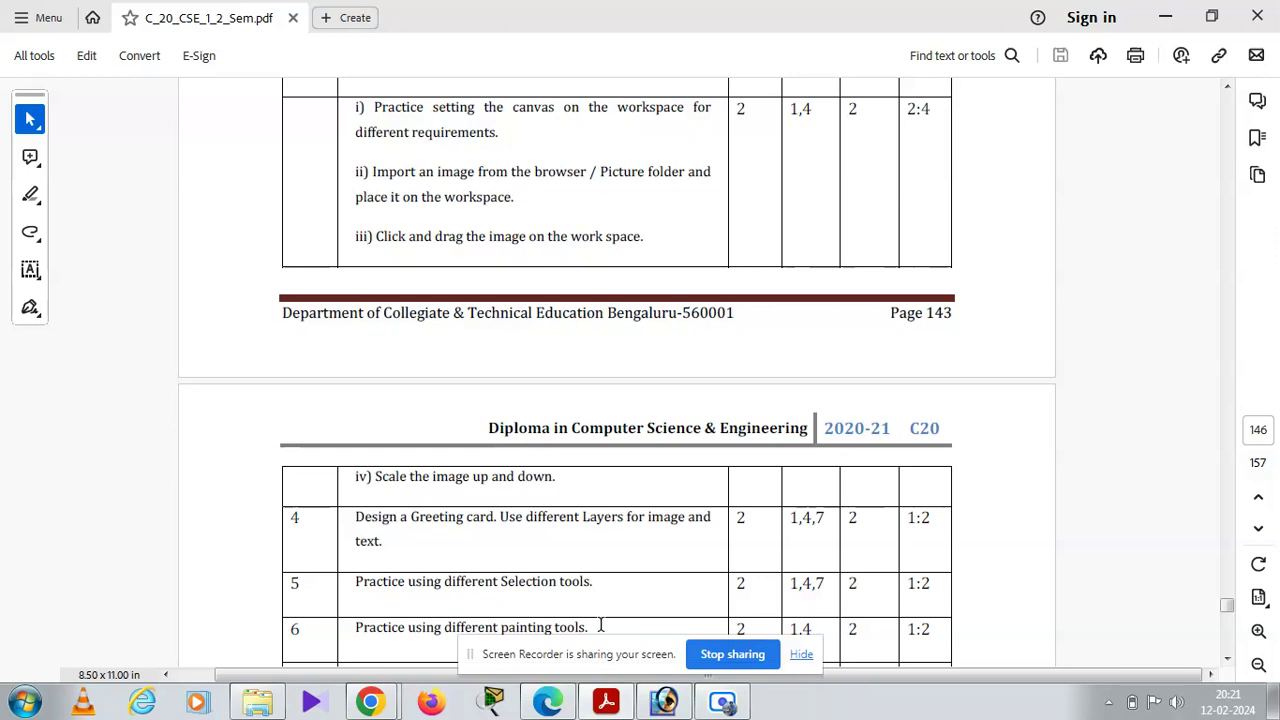
{"action": "scroll", "coordinate": [600, 625], "scroll_direction": "down", "scroll_amount": 4}
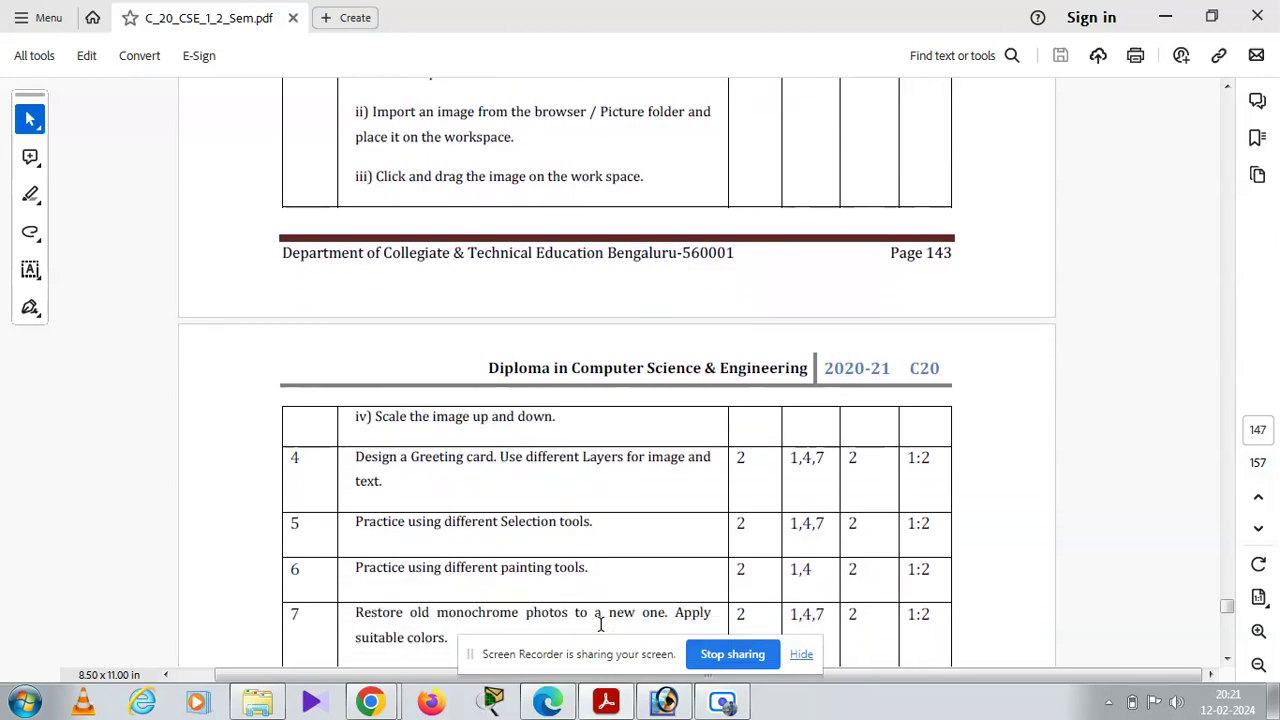